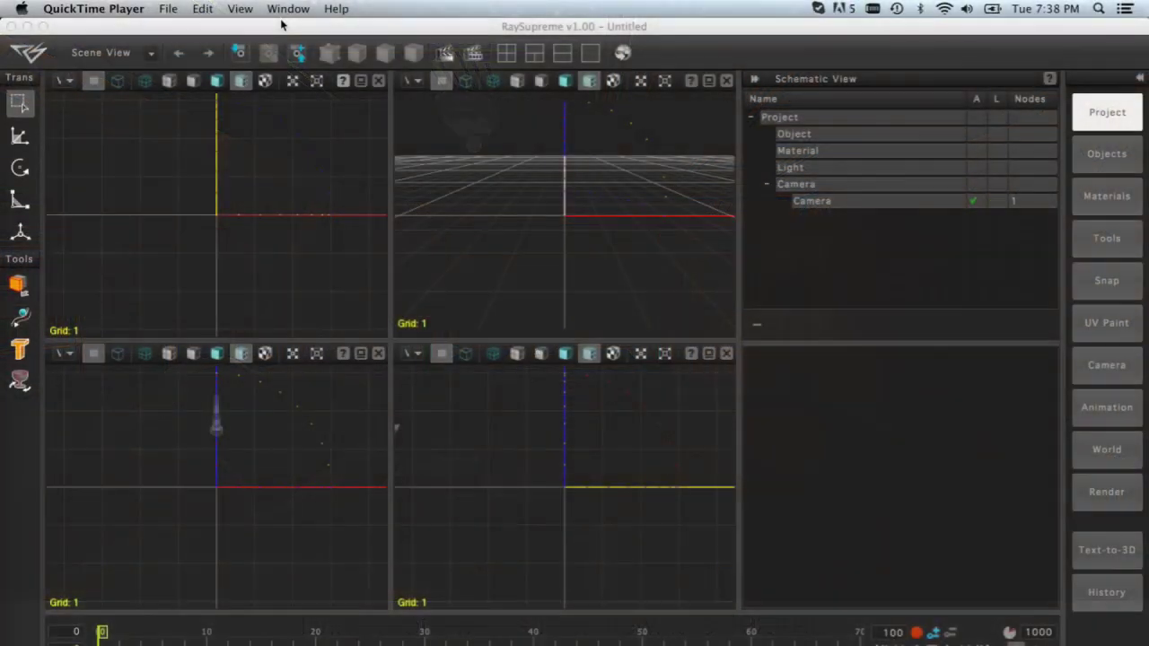
Step: Switch from QuickTime Player to RaySupreme's empty untitled project
left_click(281, 25)
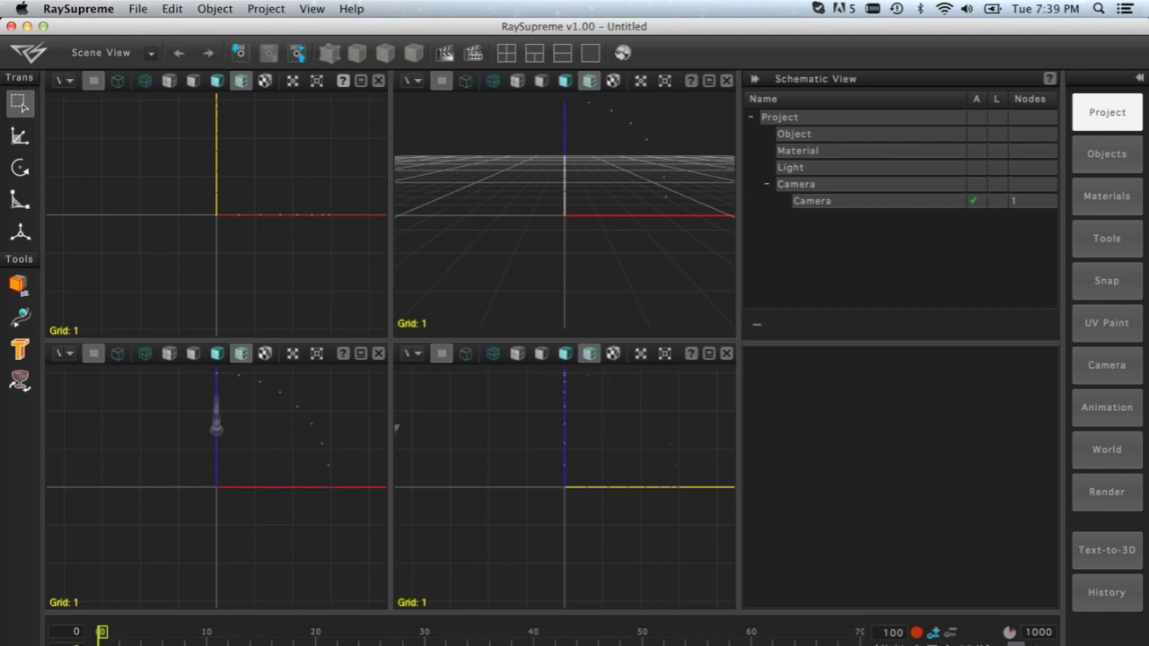
Step: Switch to the Language Editor layout and generate a table from the sentence 'A table.'
left_click(311, 8)
left_click(335, 73)
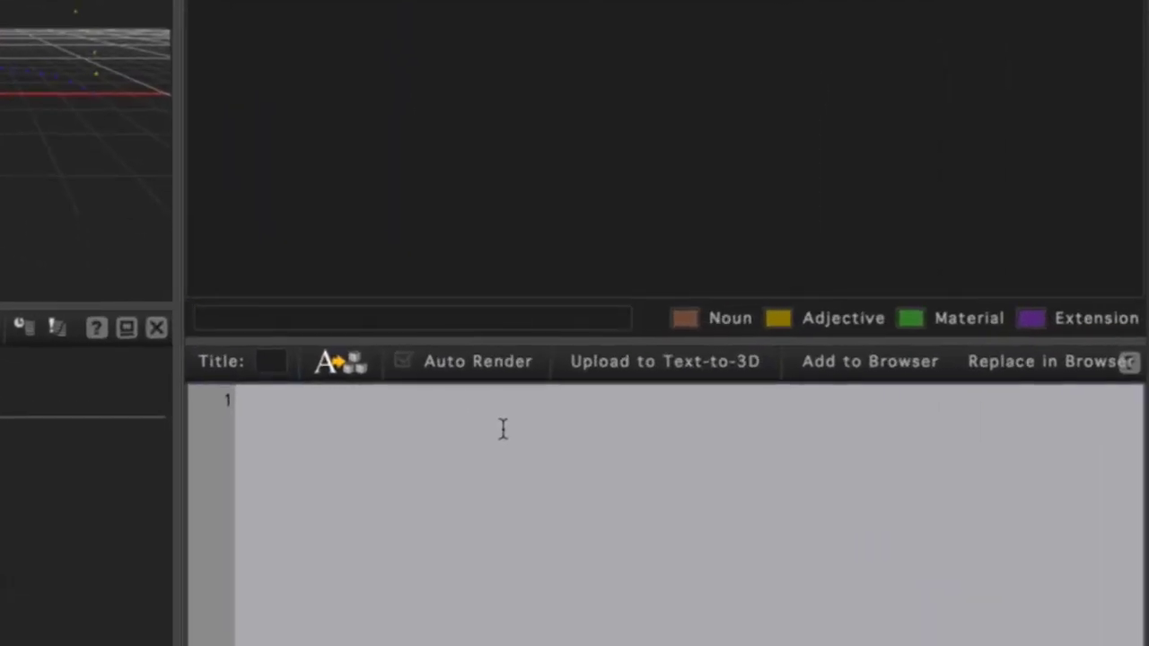
type("A table.")
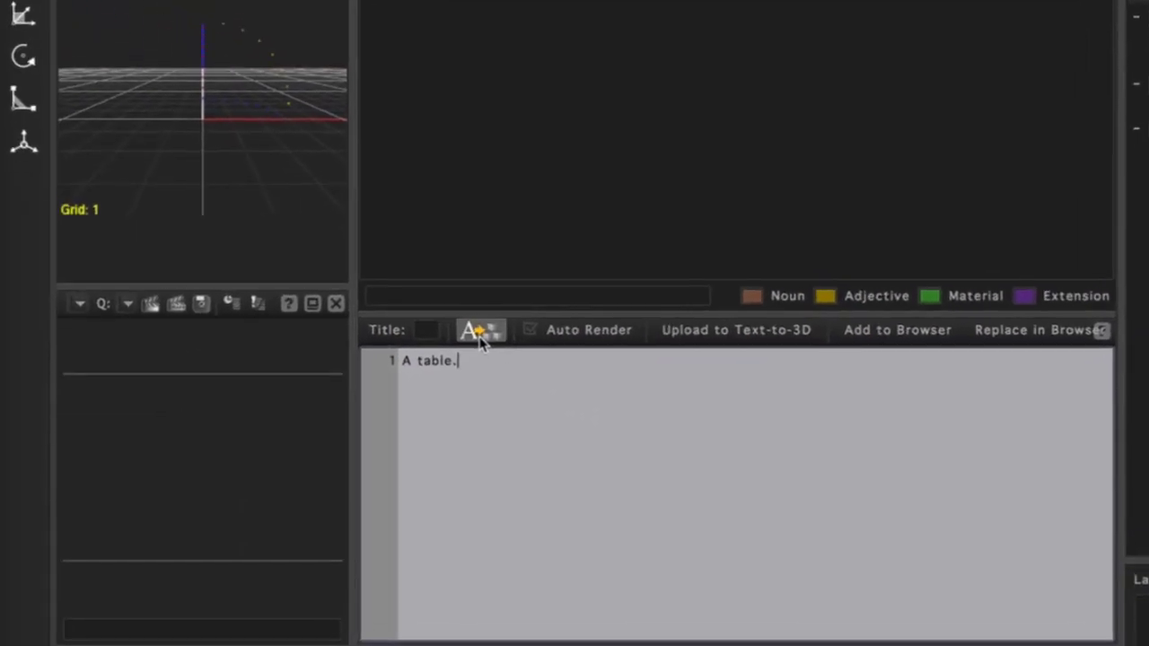
left_click(479, 334)
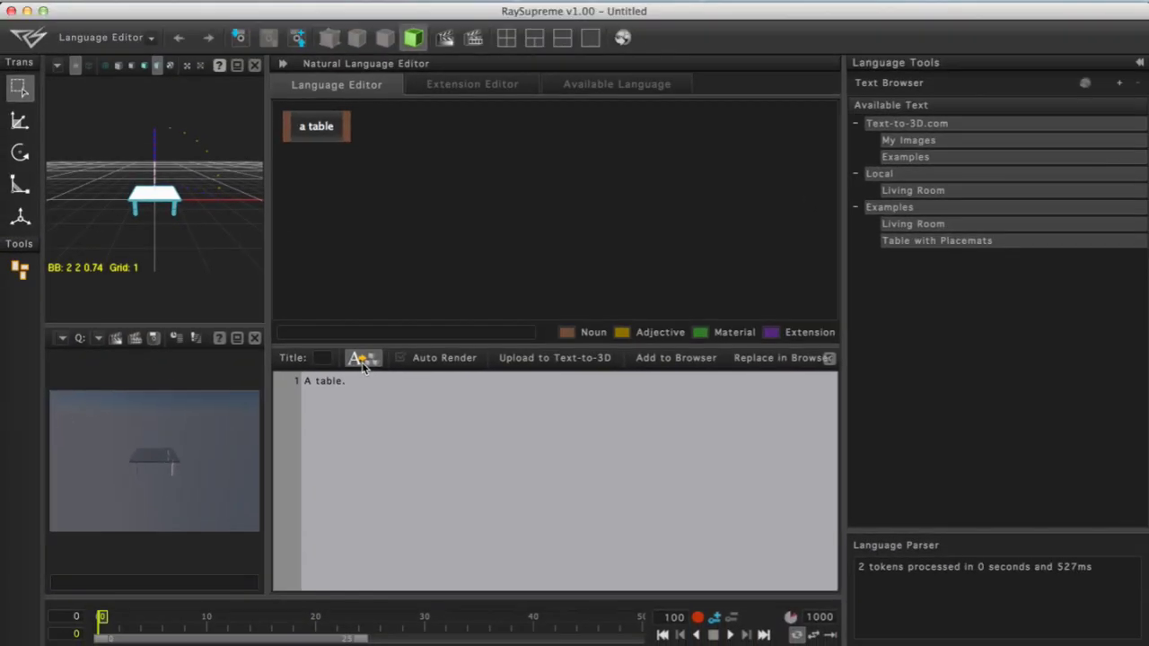
left_click(362, 361)
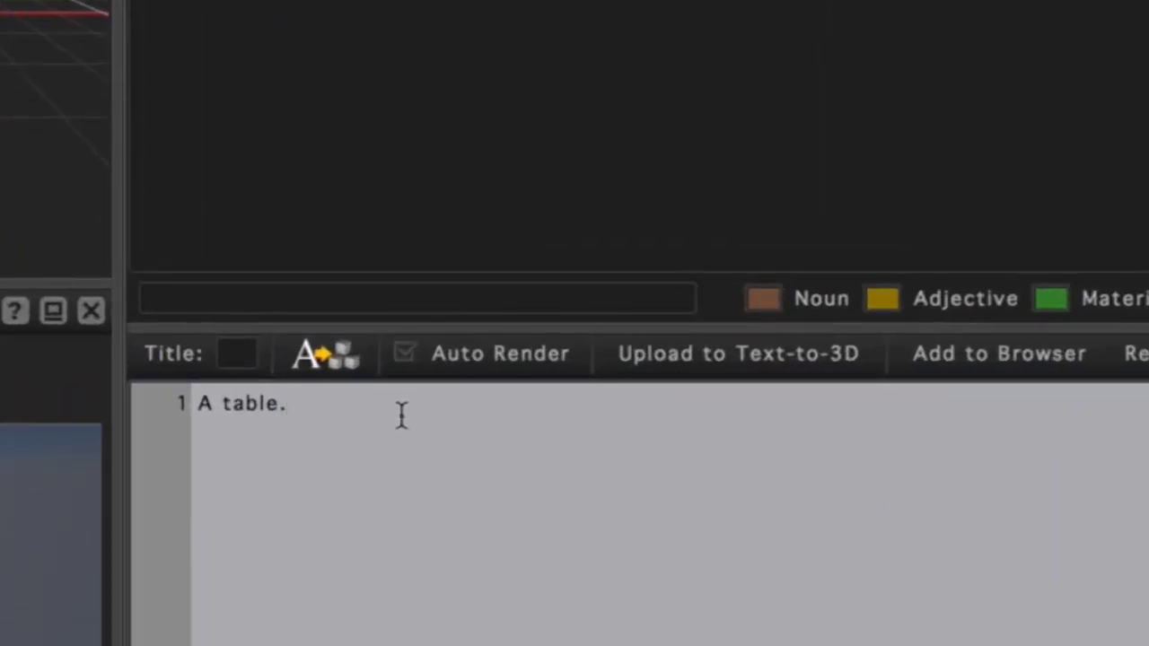
Step: Add 'A dining chair left of the table.' to the description and regenerate the scene
key("Return")
key("Return")
type("A dining c")
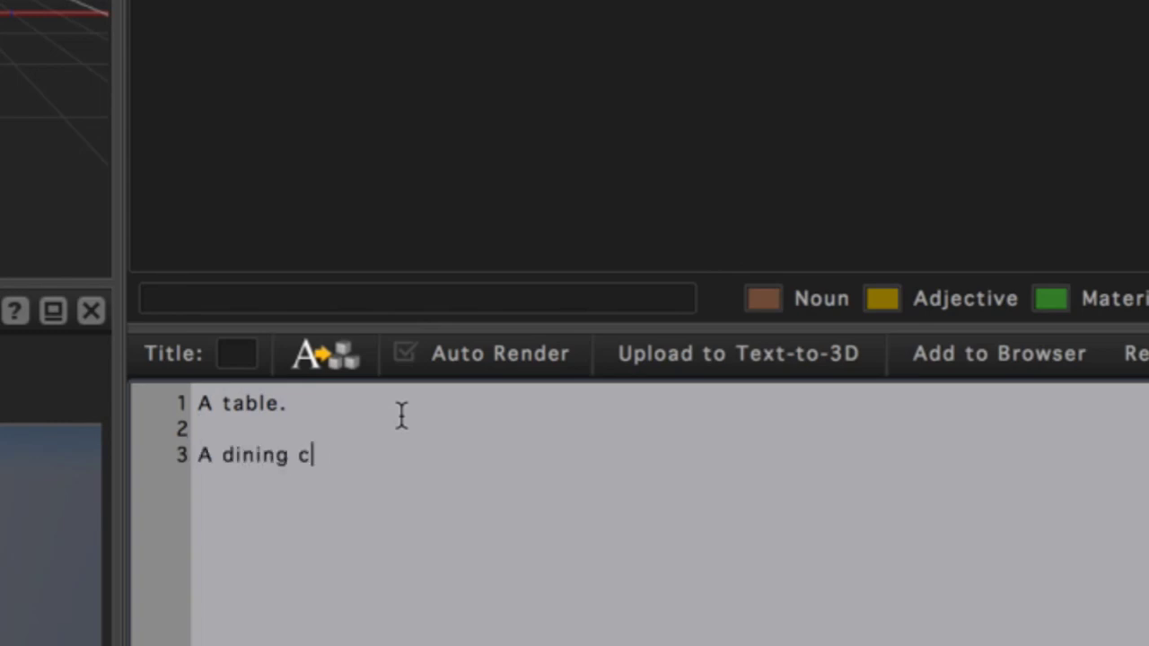
type("hair left of th")
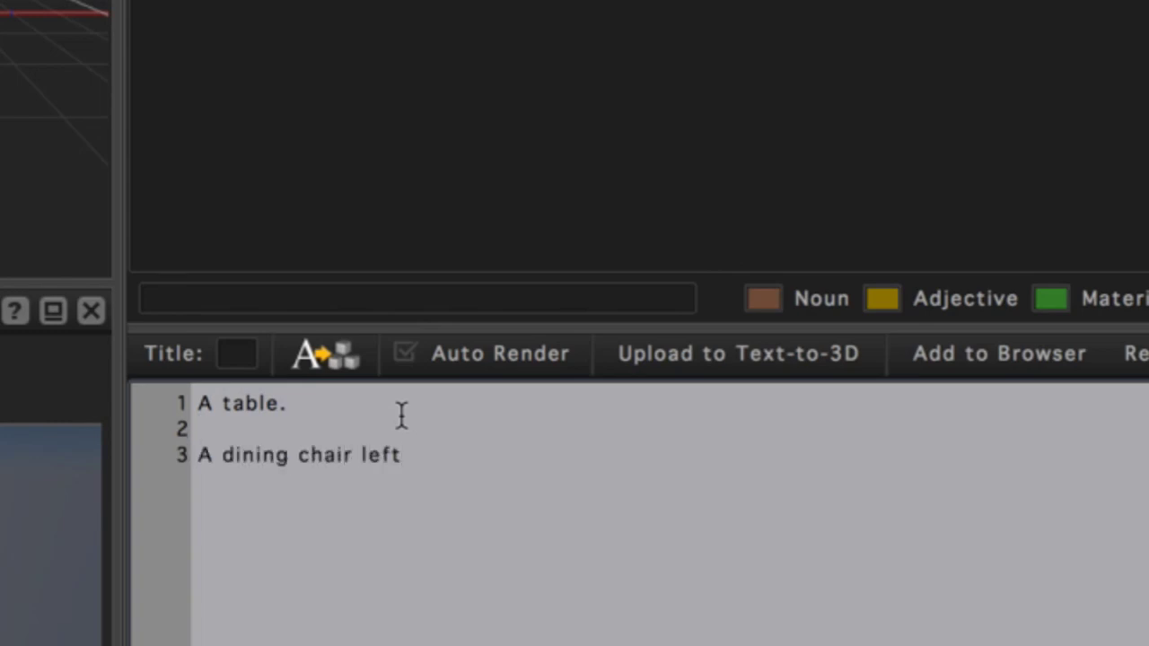
type("e table.")
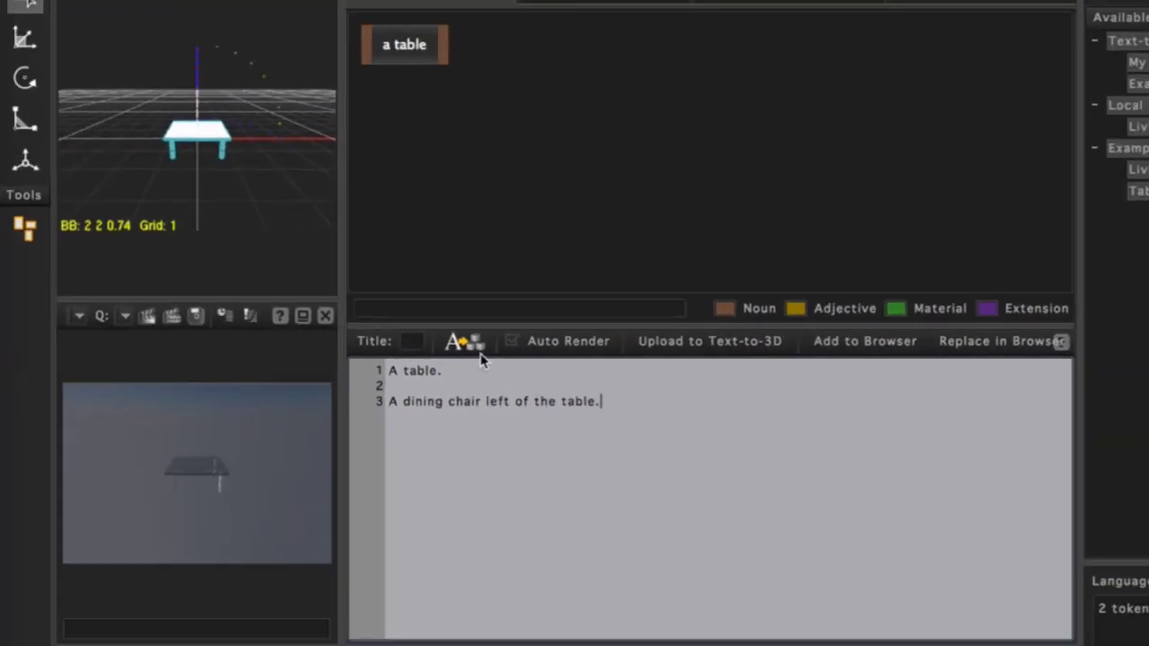
left_click(472, 339)
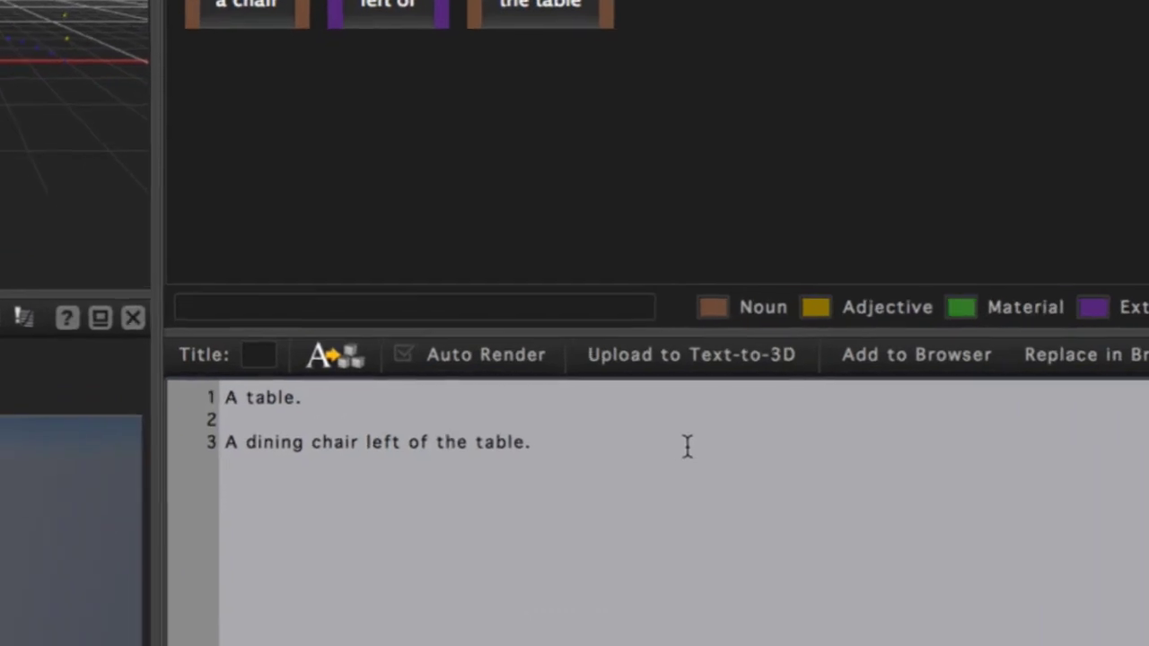
Step: End the chair sentence with ', facing the table.' and regenerate so the chair turns toward it
key("BackSpace")
type(",")
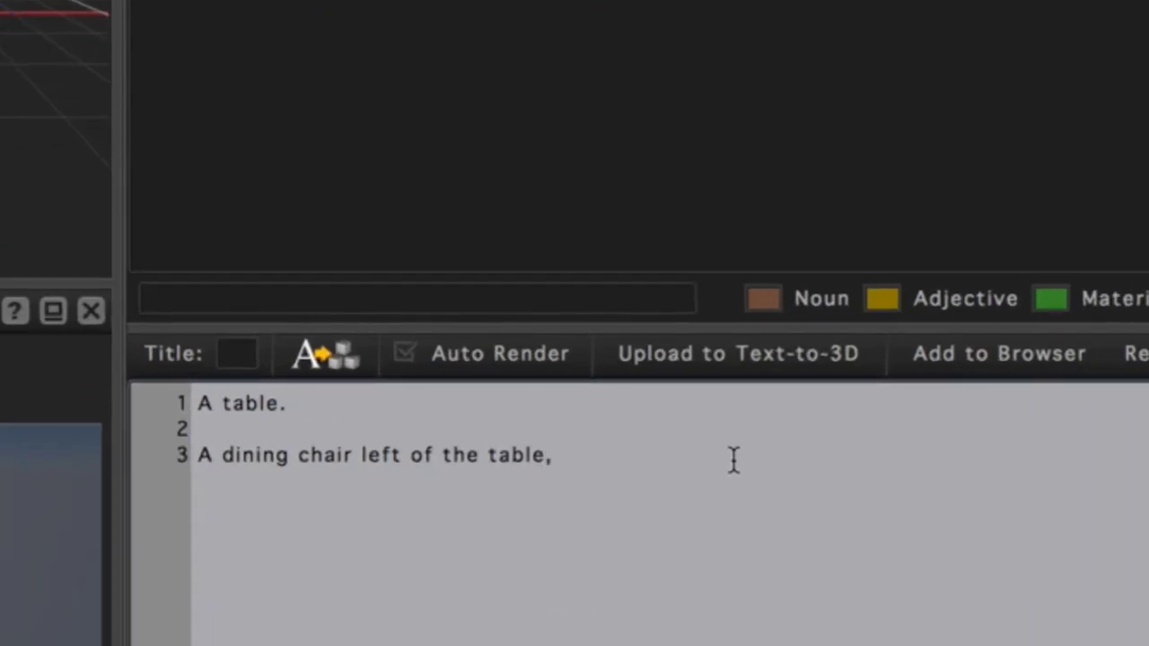
type(" facing the table.")
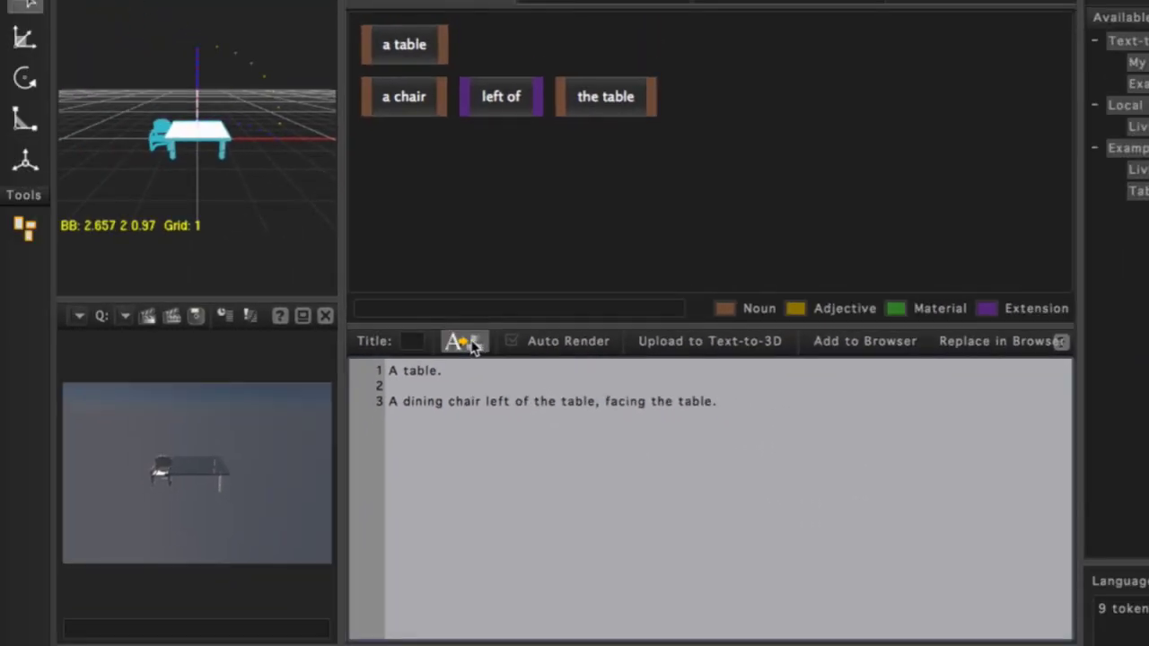
left_click(470, 344)
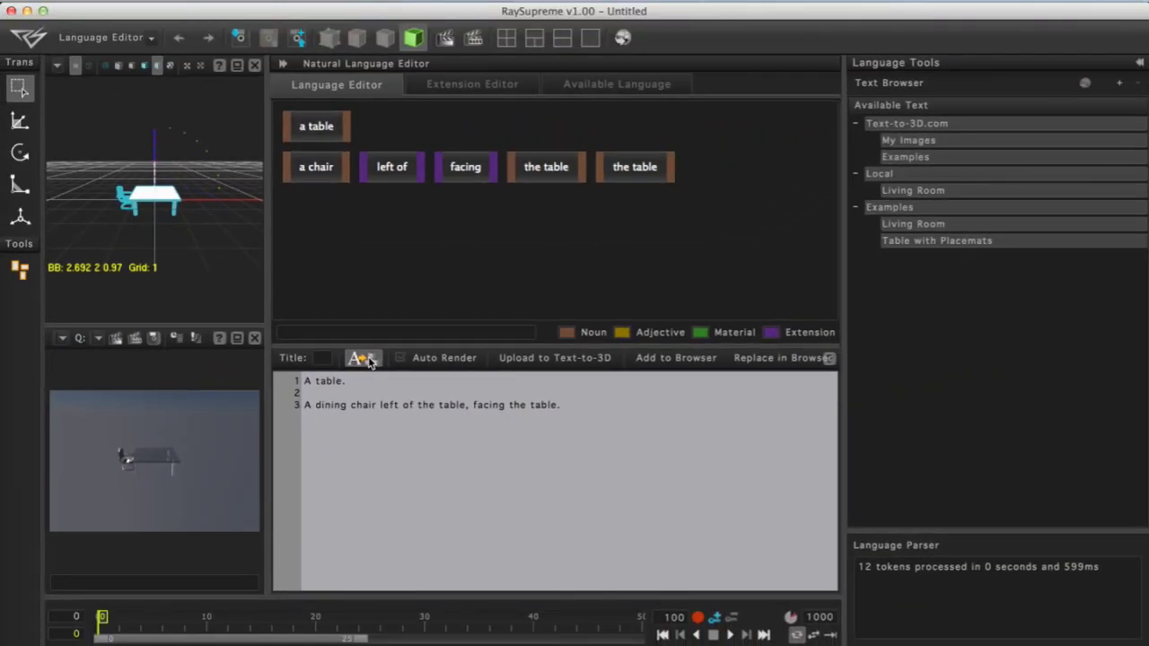
left_click(590, 410)
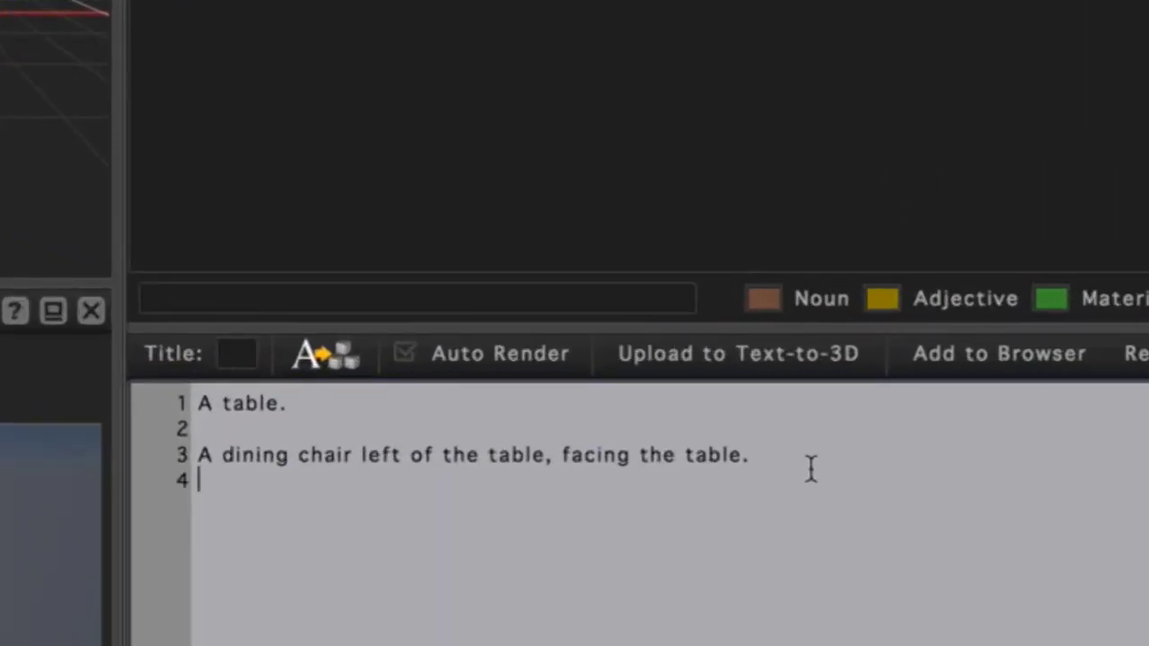
Step: Add 'Move the chair 1 meter left.' and regenerate the scene
key("Return")
type("Mov")
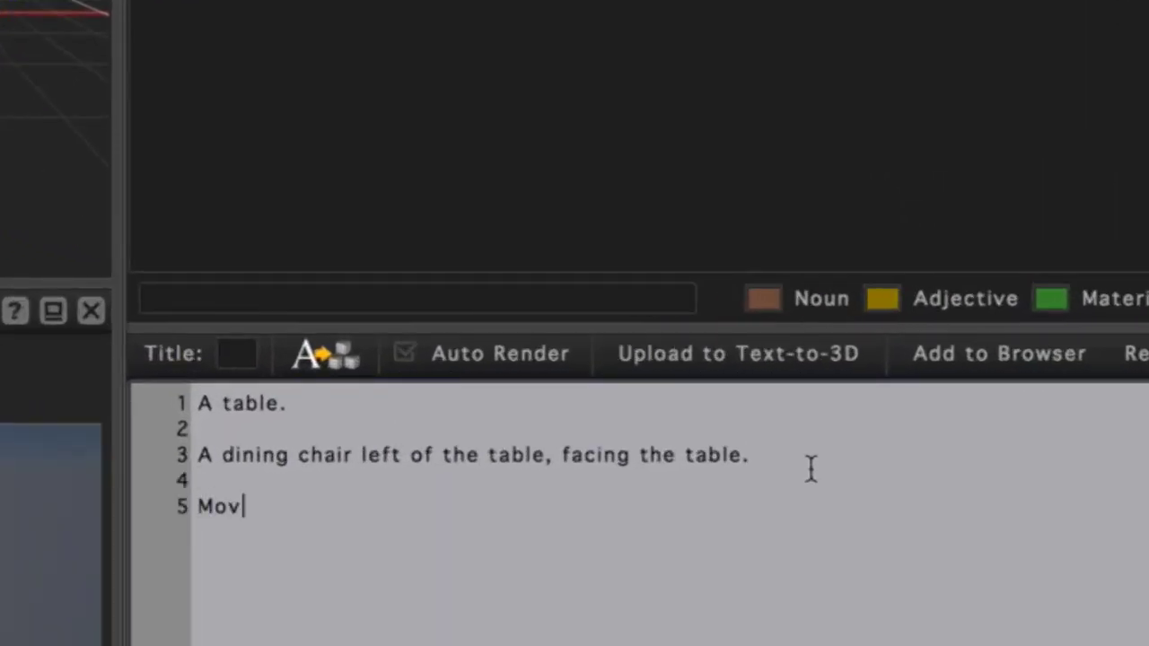
type("e the chair")
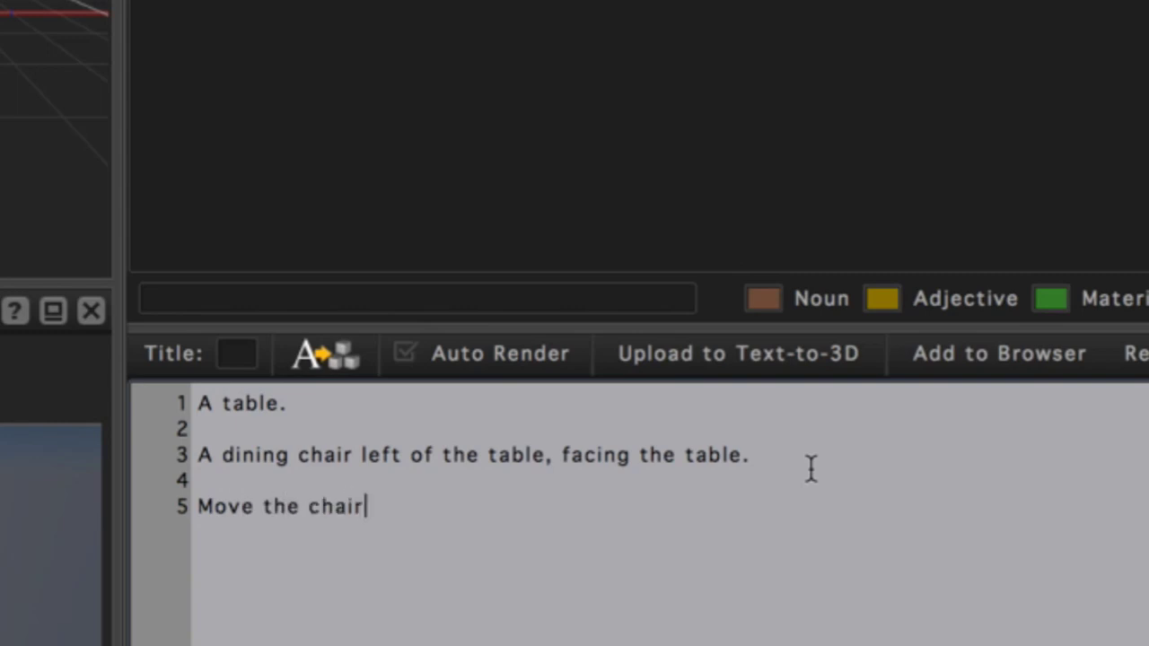
type(" 1 meter left.")
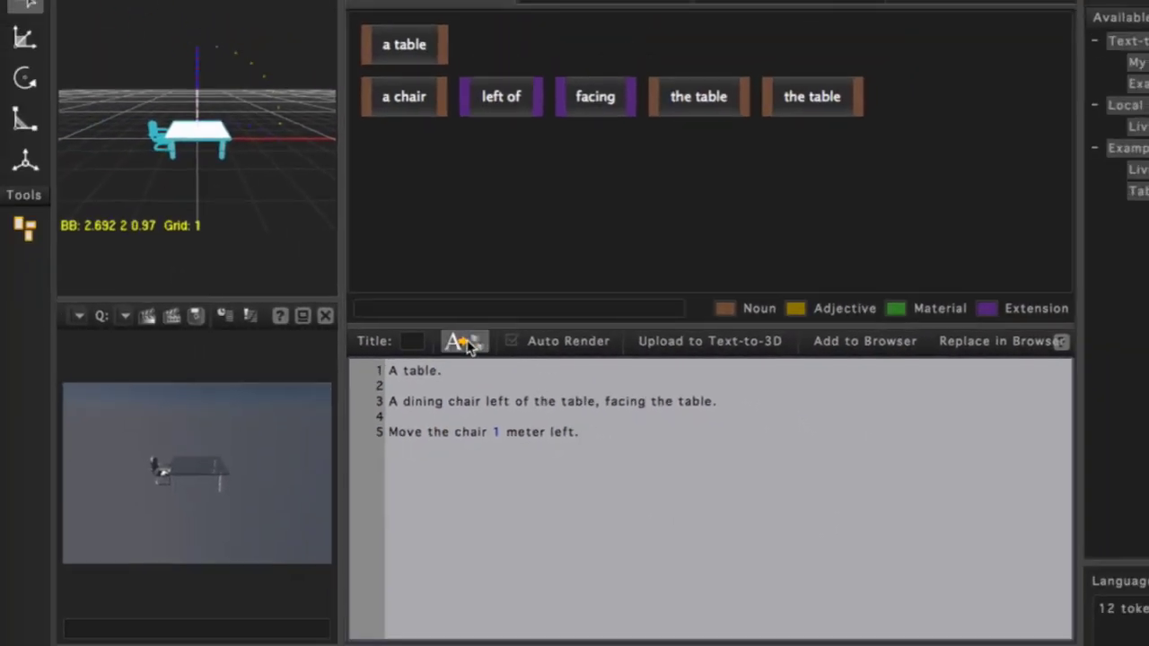
left_click(465, 343)
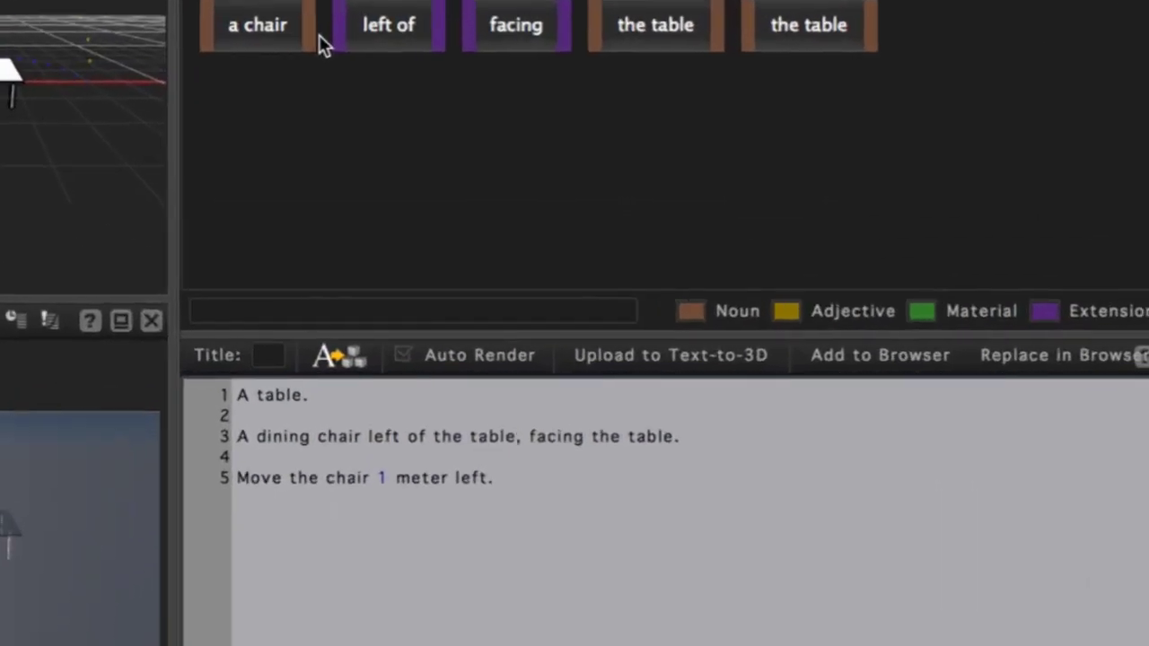
Step: Add 'A placemat on the left edge of the table, facing the chair.' and regenerate
key("Return")
key("Return")
type("A place")
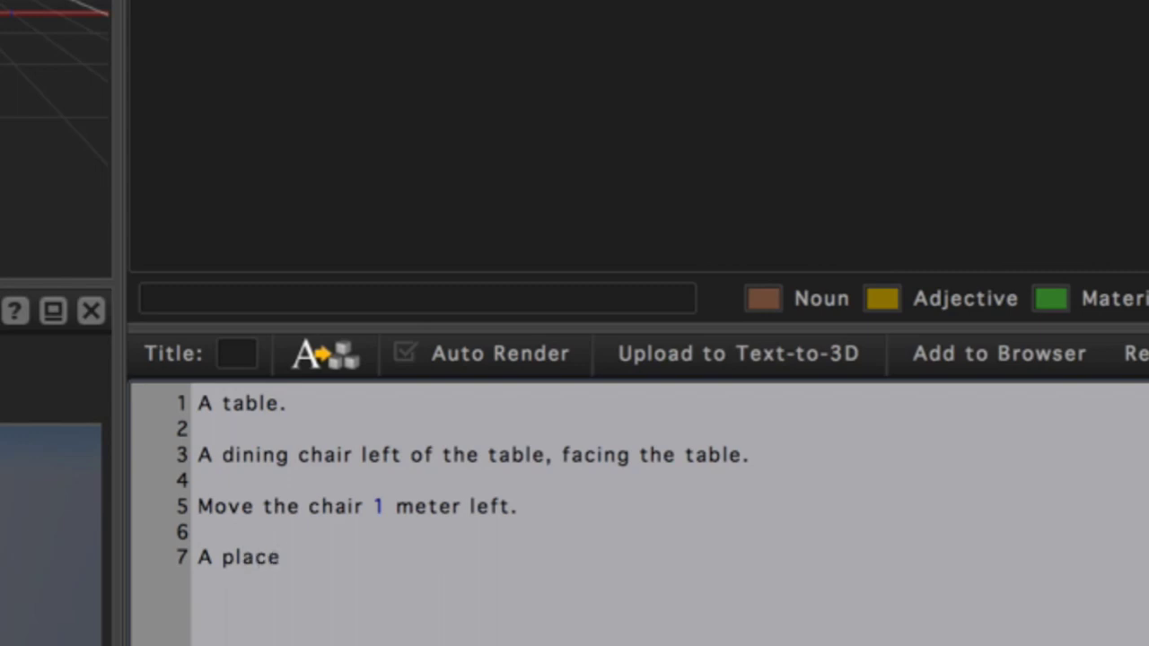
type("mat on the lef")
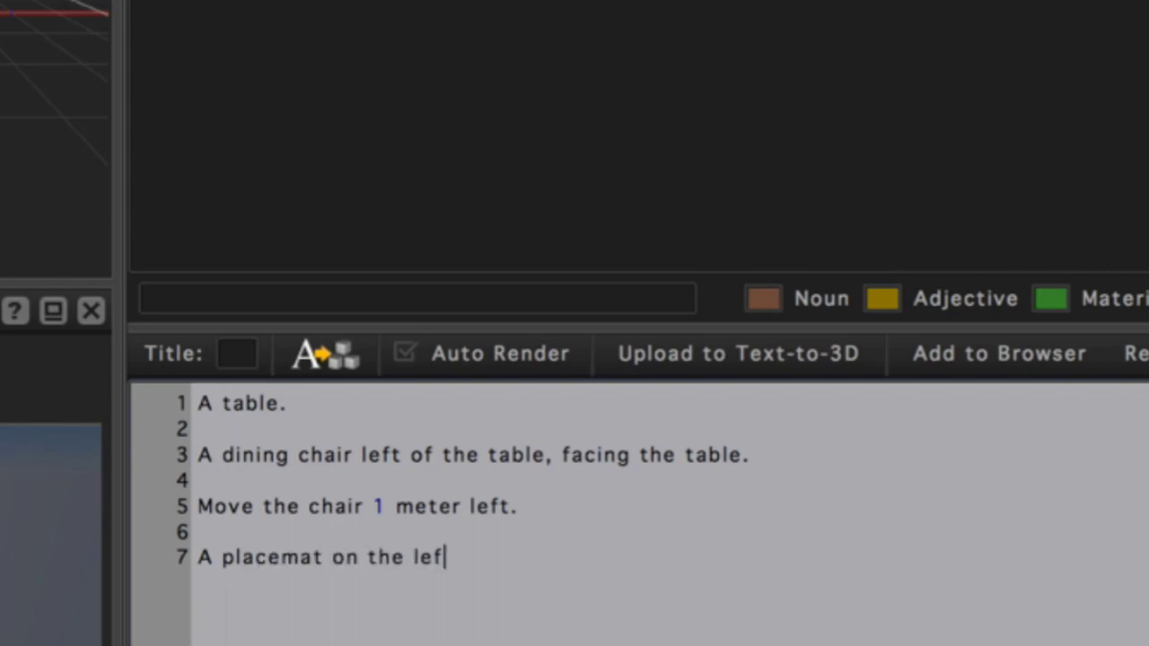
type("t edge of the ")
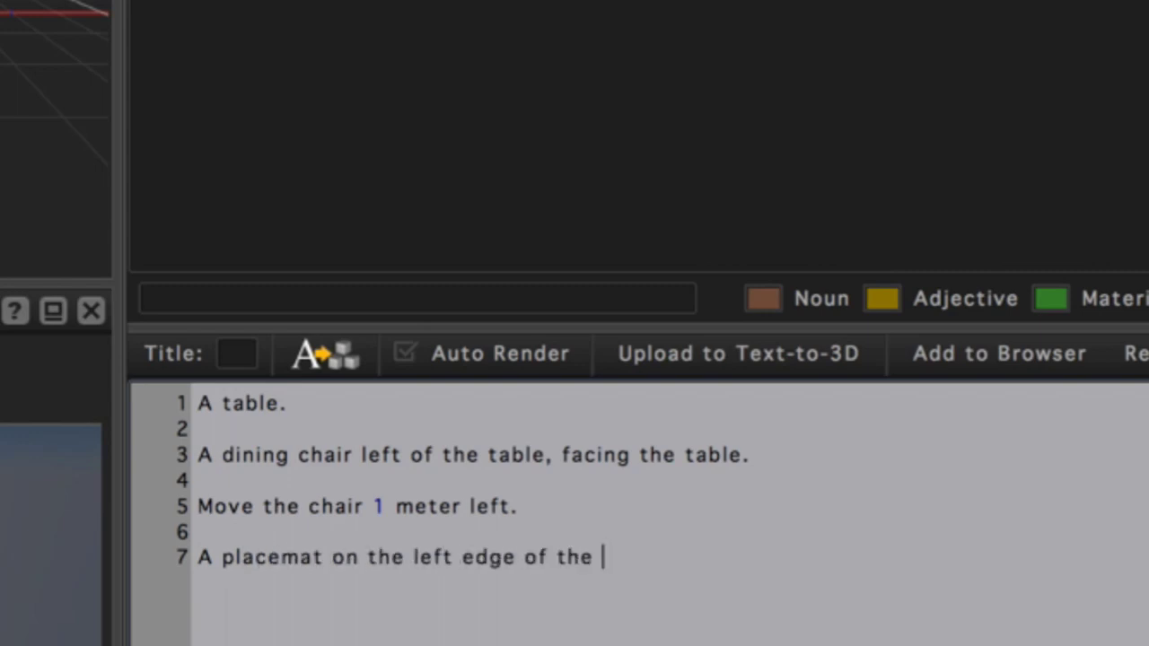
type("table, facin")
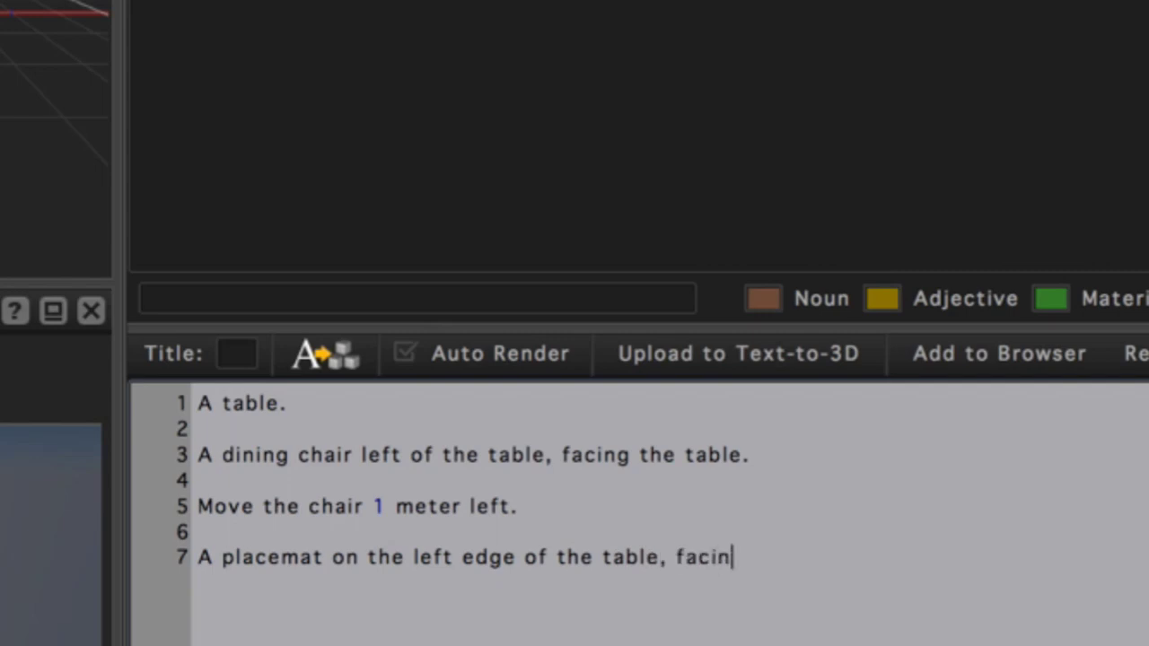
type("g the cha")
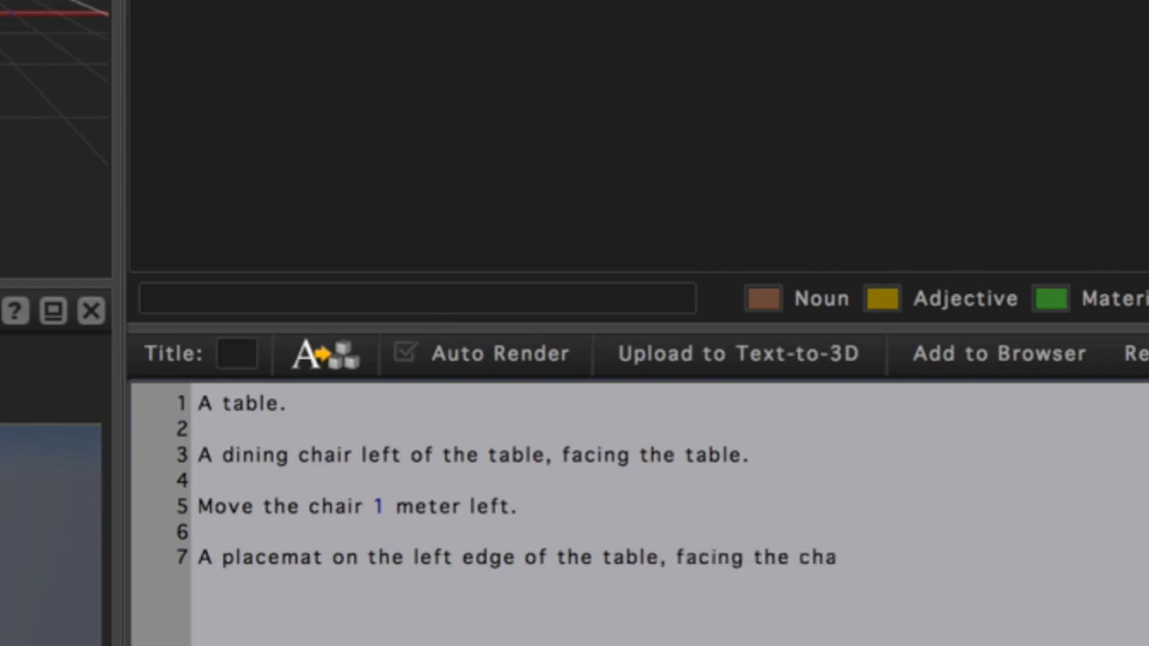
type("ir.")
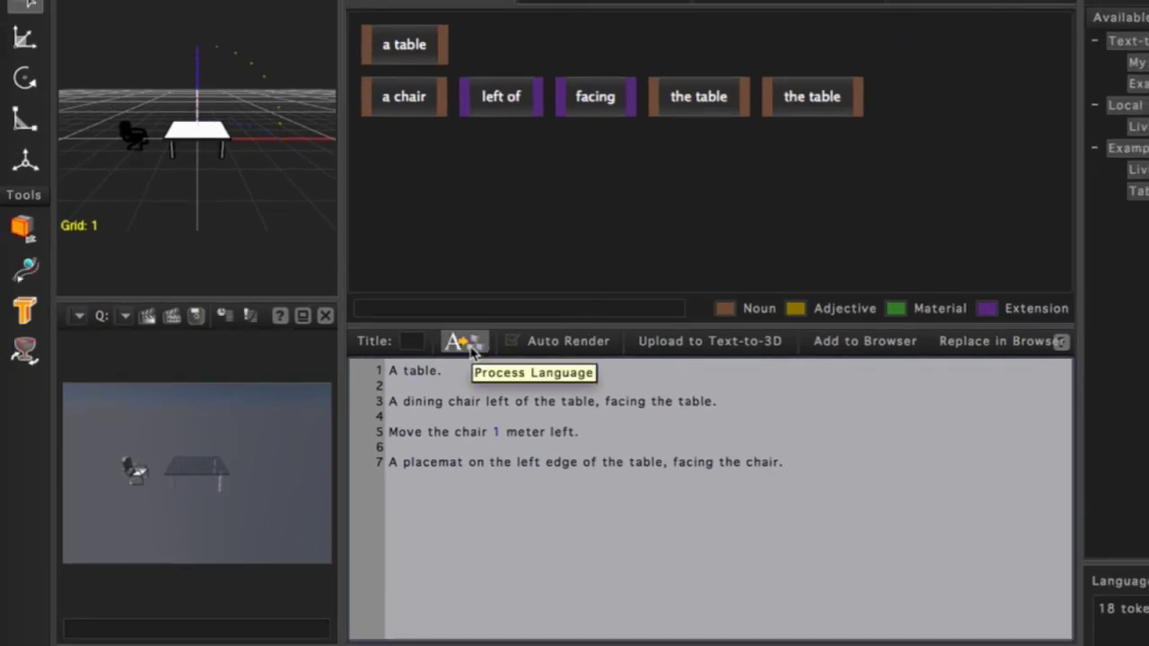
left_click(473, 344)
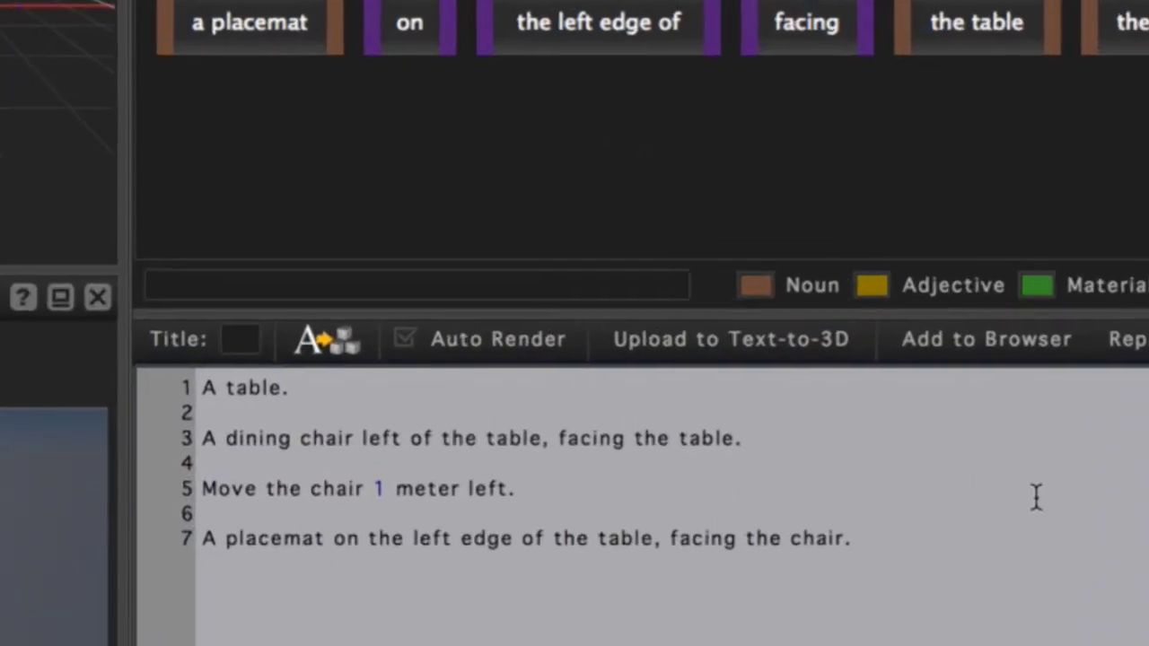
Step: Describe the same chair right of the table and a placemat on the table's right edge, facing the chair
key("Return")
key("Return")
type("The same cha")
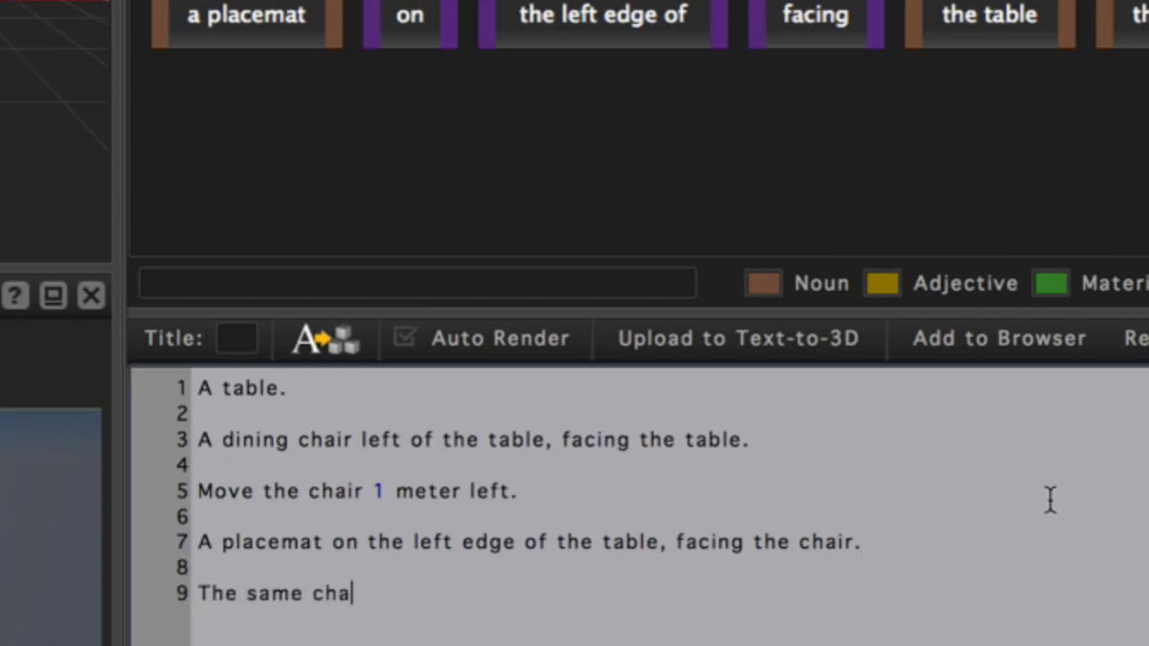
type("ir right o")
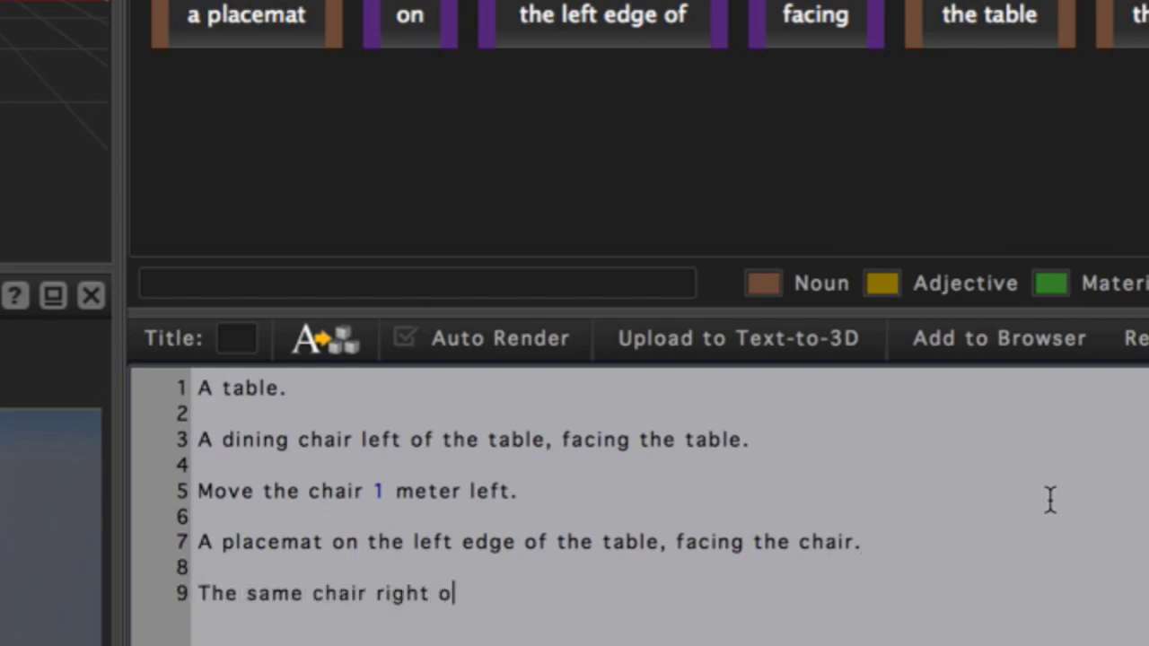
type("f the table,")
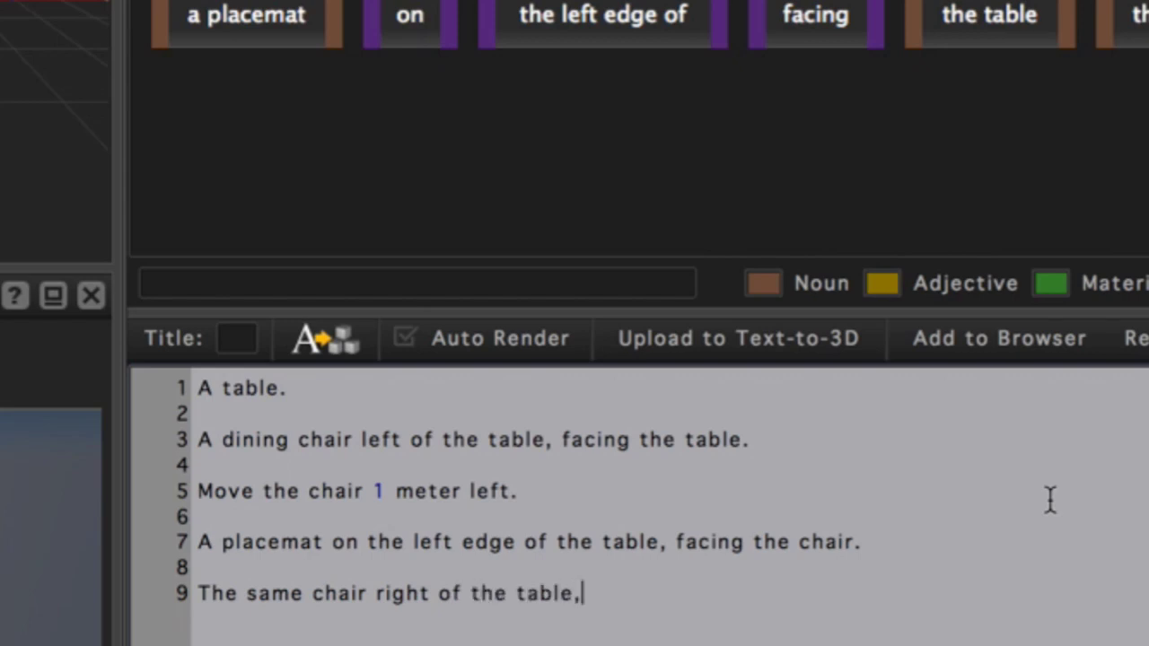
type(" facing the table.")
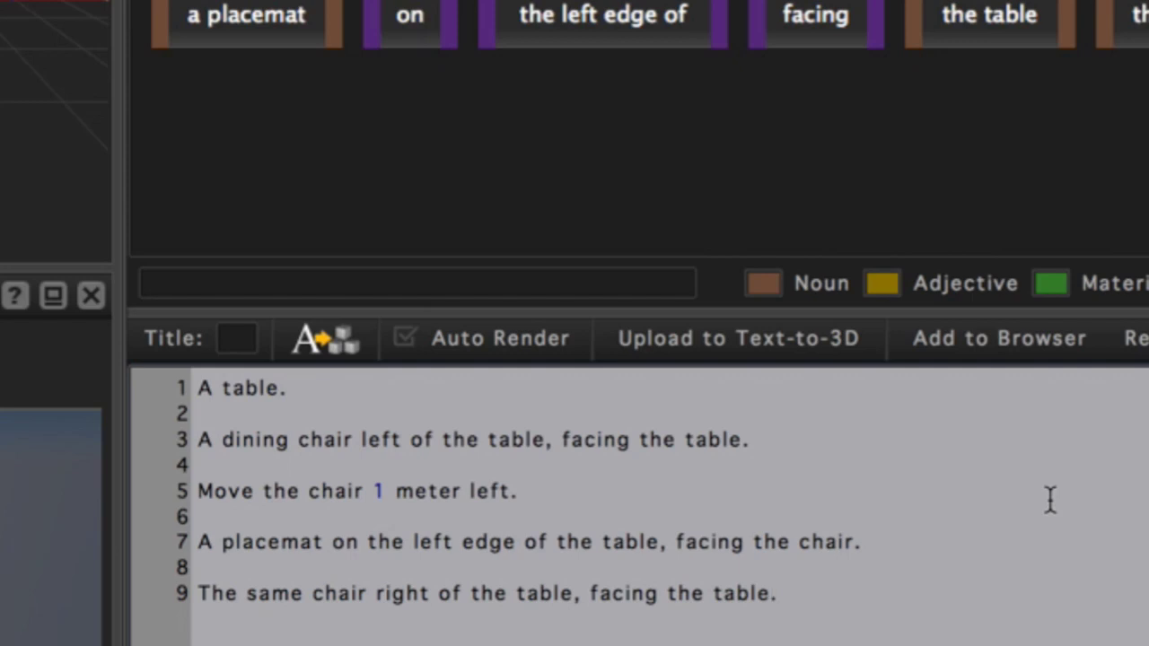
key("Return")
type("A placemat ")
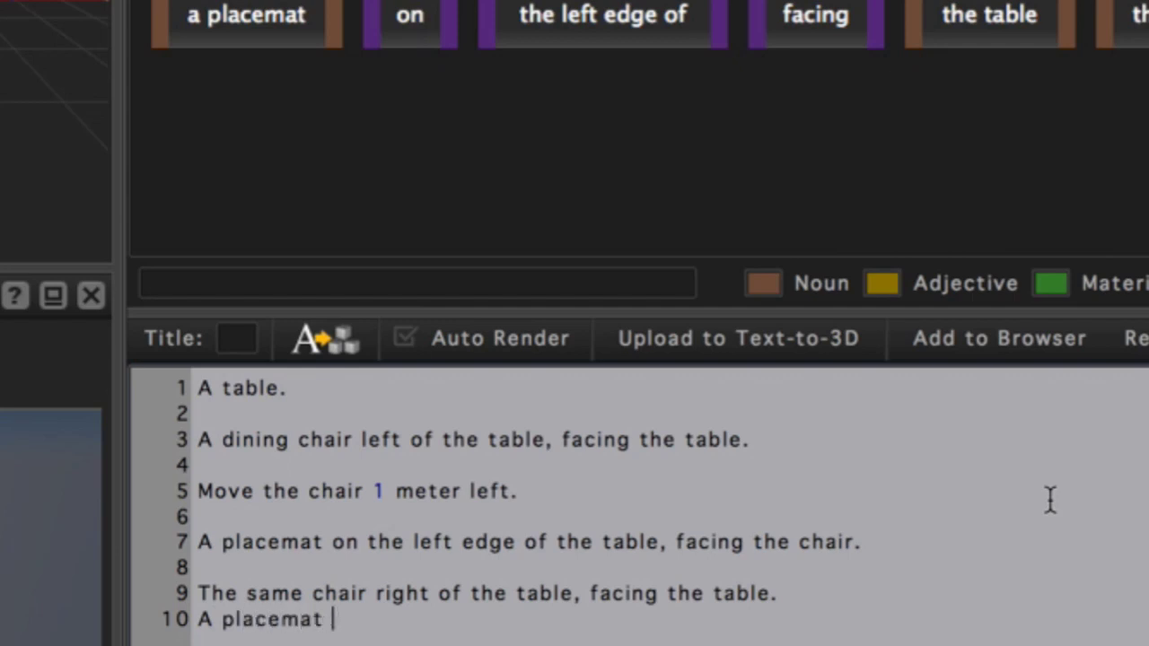
type("on the")
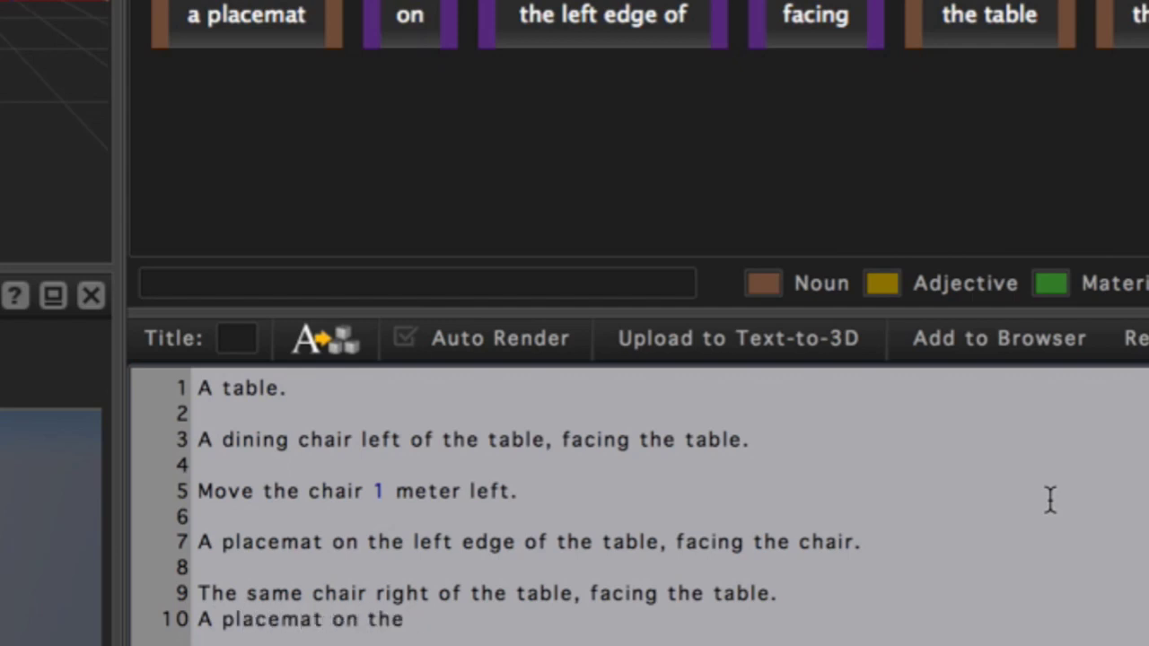
type(" right e")
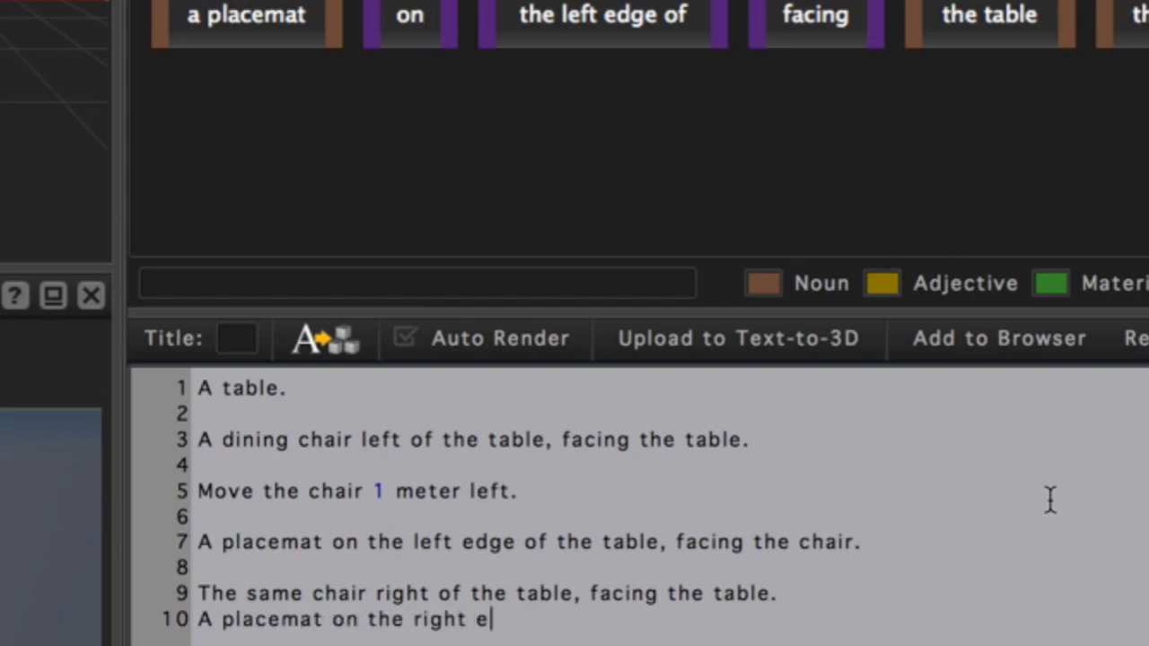
type("dge of the")
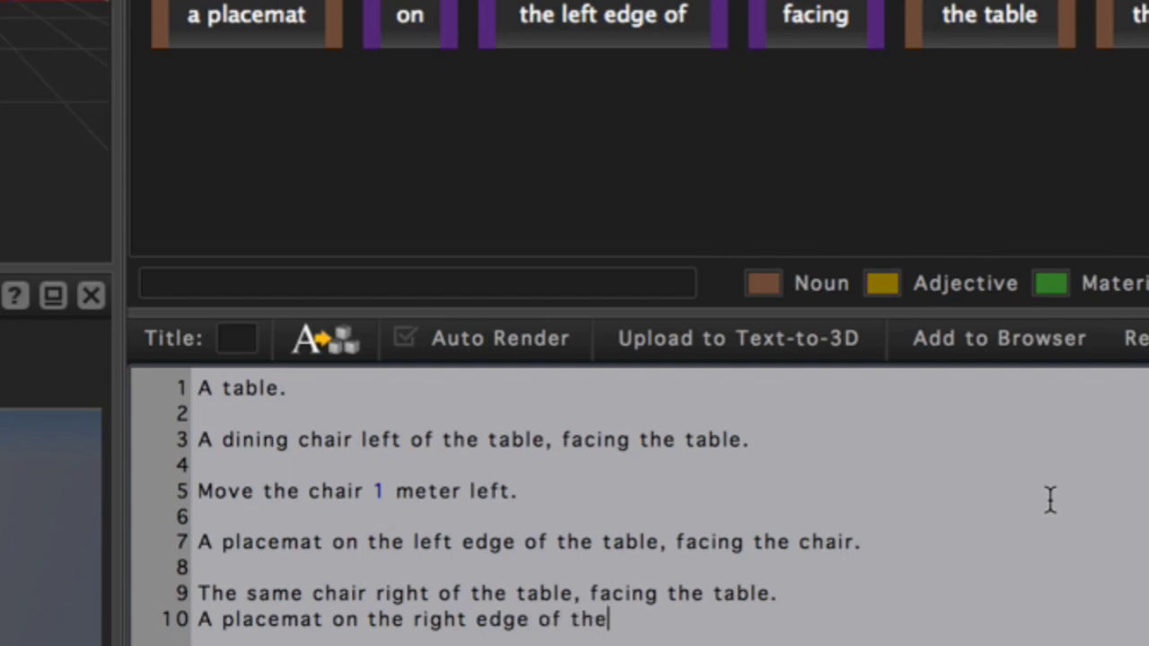
type(" table,")
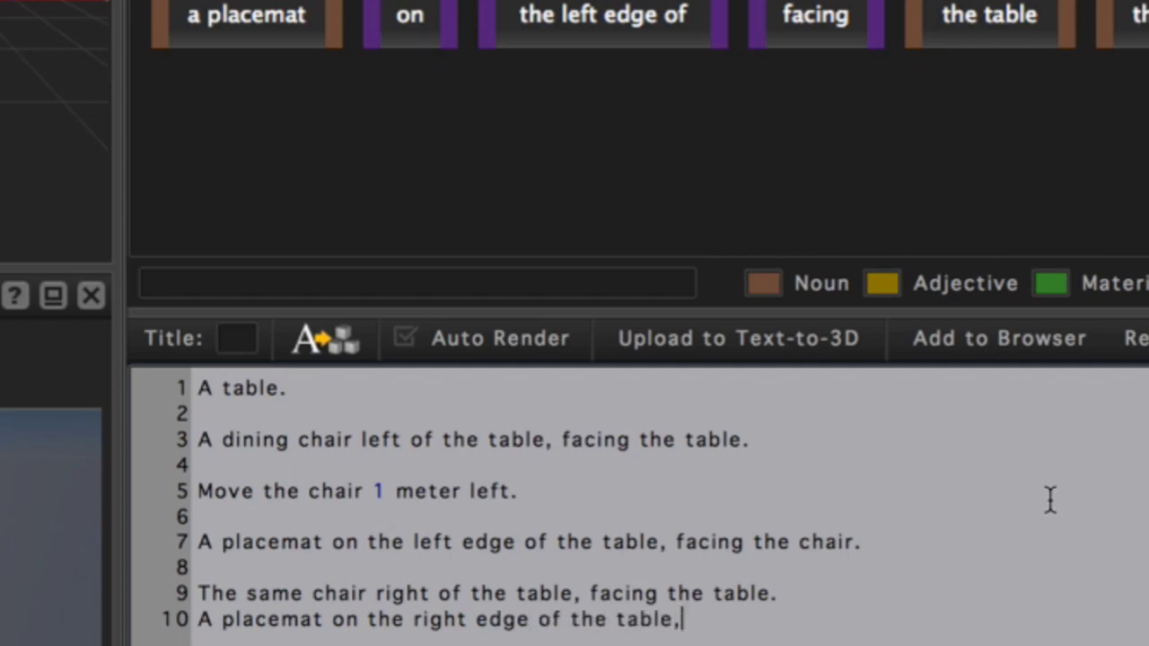
type(" facing")
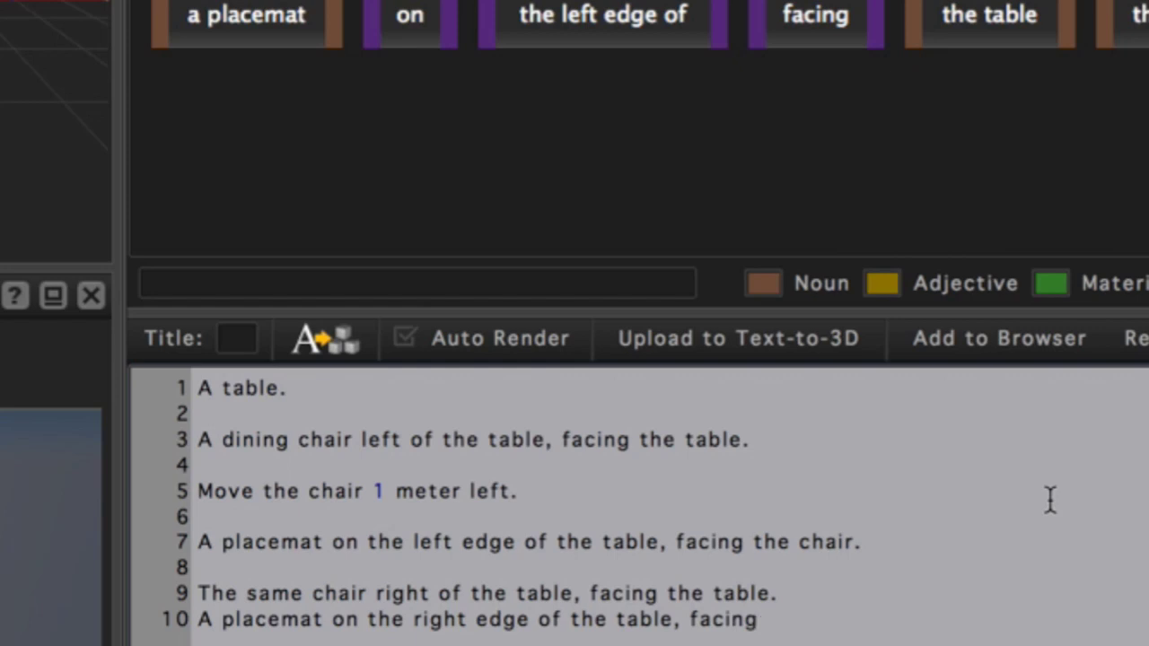
type(" the chair.")
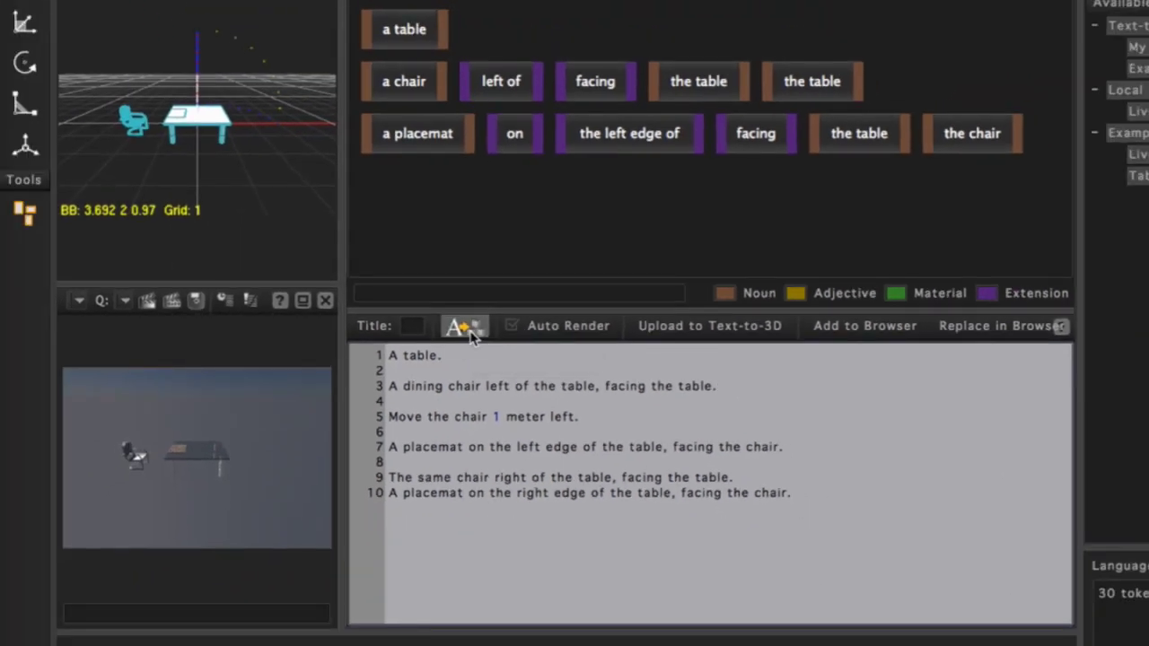
Step: Regenerate the scene, then add 'A vase in the middle of the table.' on a new line
left_click(476, 332)
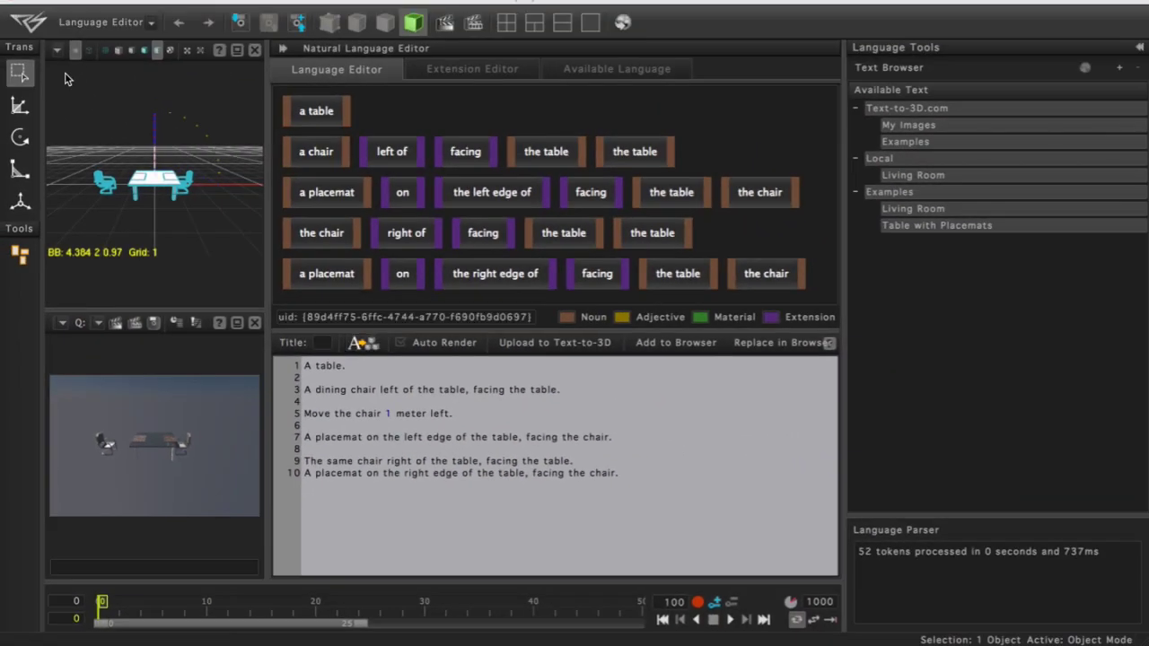
left_click(650, 474)
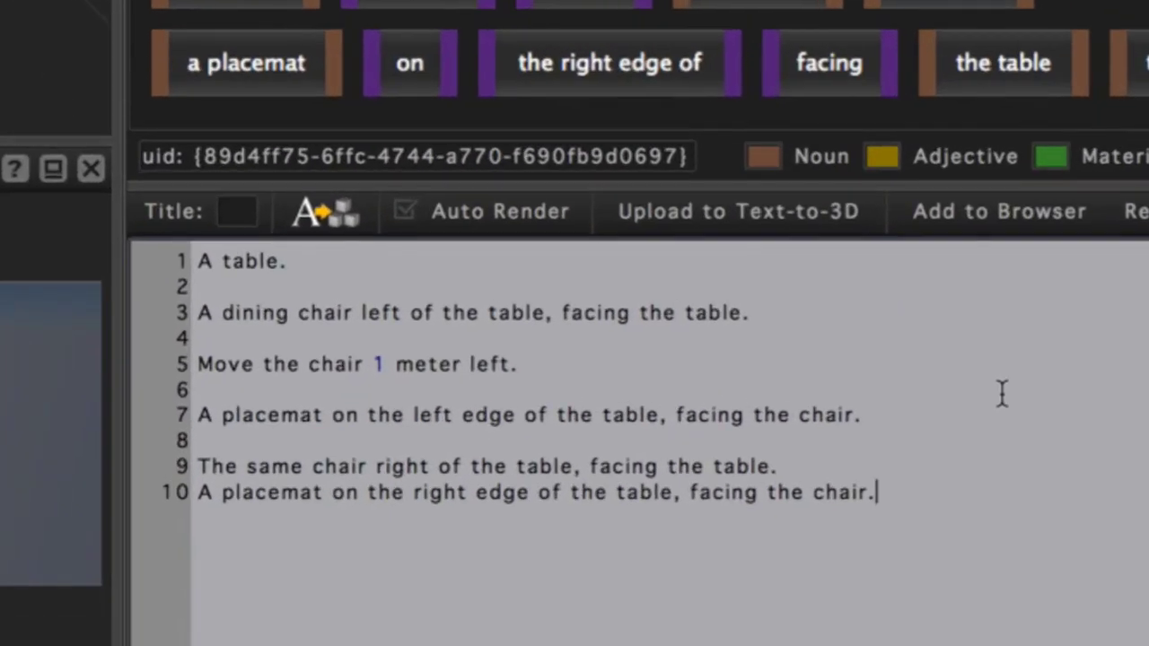
key("Return")
key("Return")
type("A vase in the")
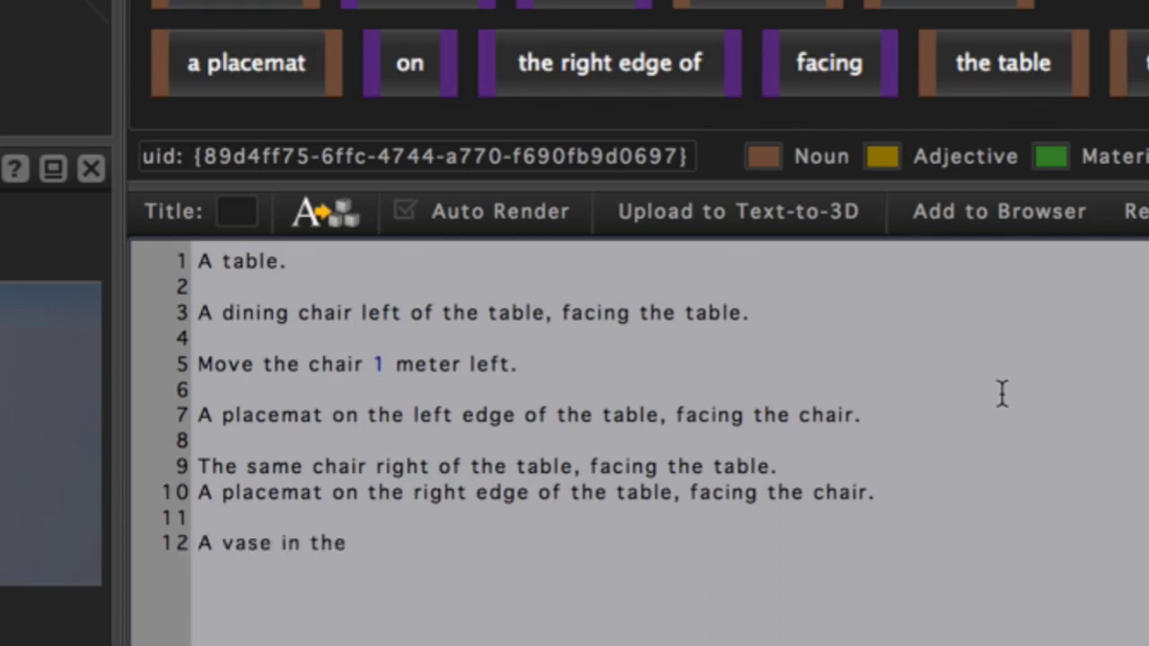
type(" middle of the")
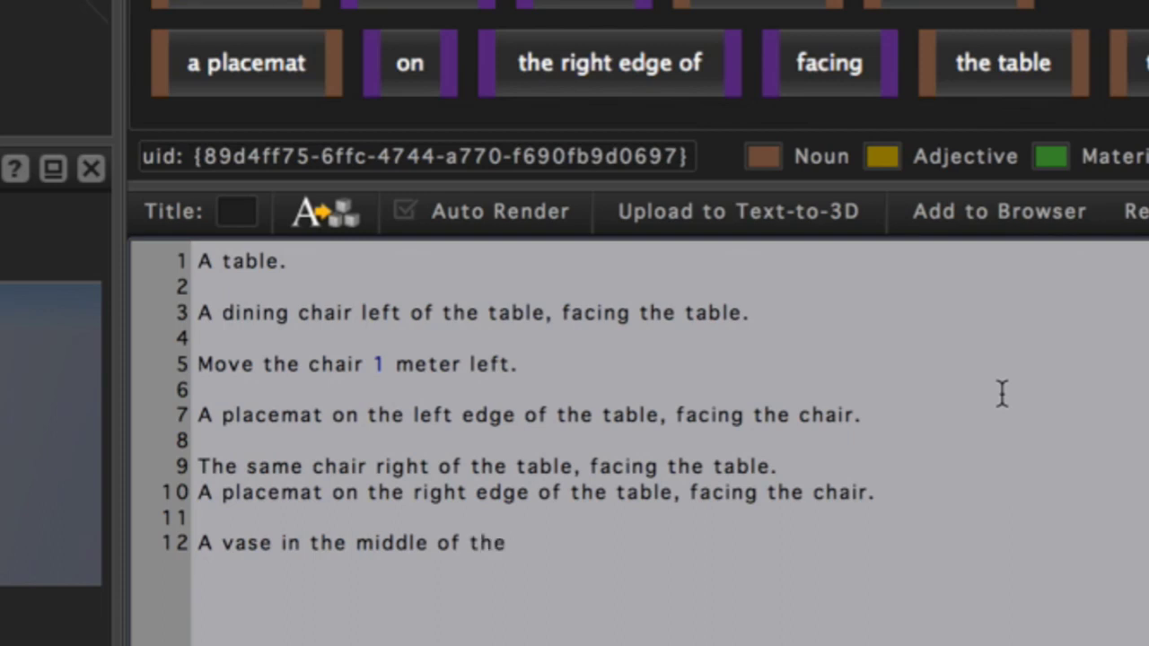
type(" table.")
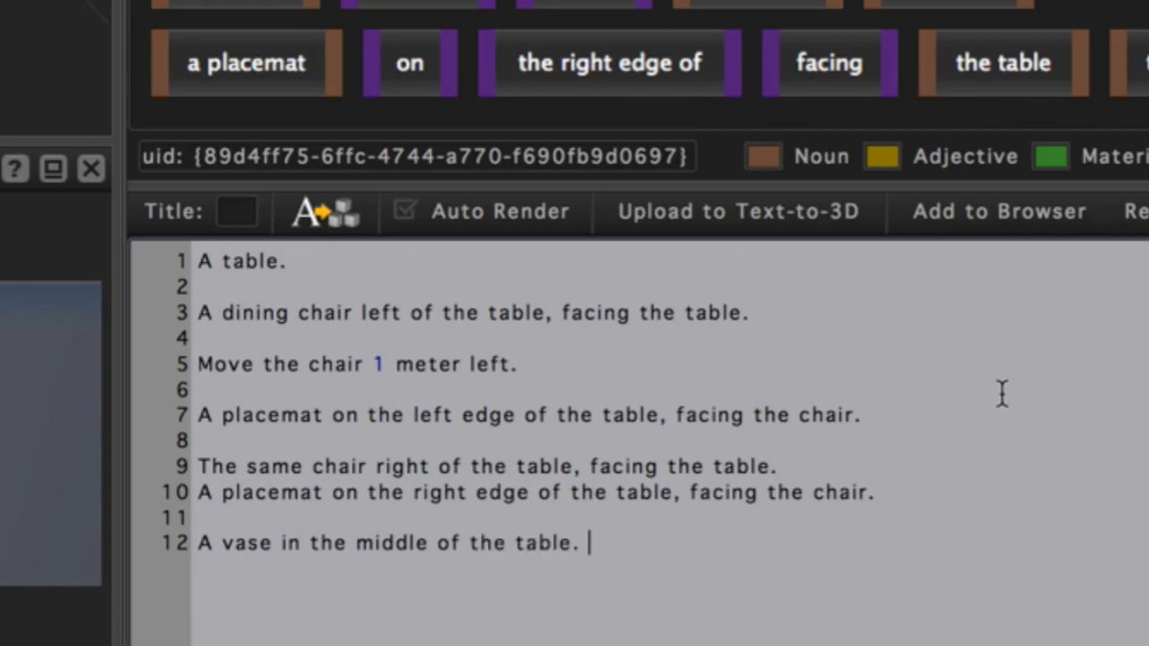
Step: Add 'The table is in the middle of a parquet floor.' and regenerate the scene
type("The table")
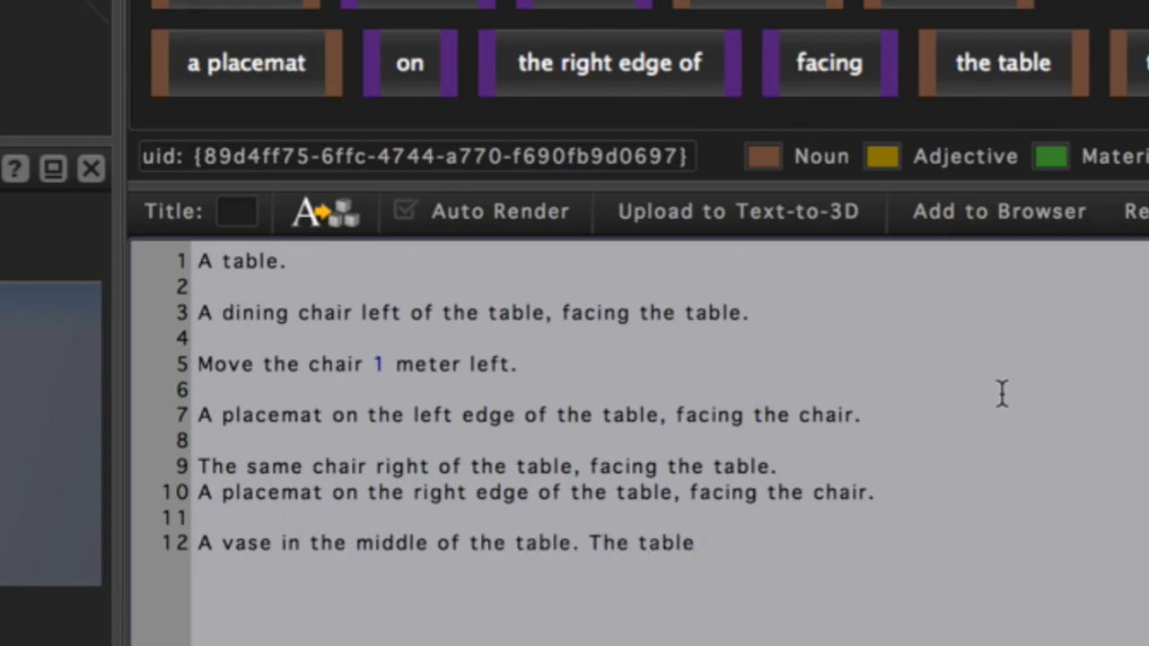
type(" is in the midd")
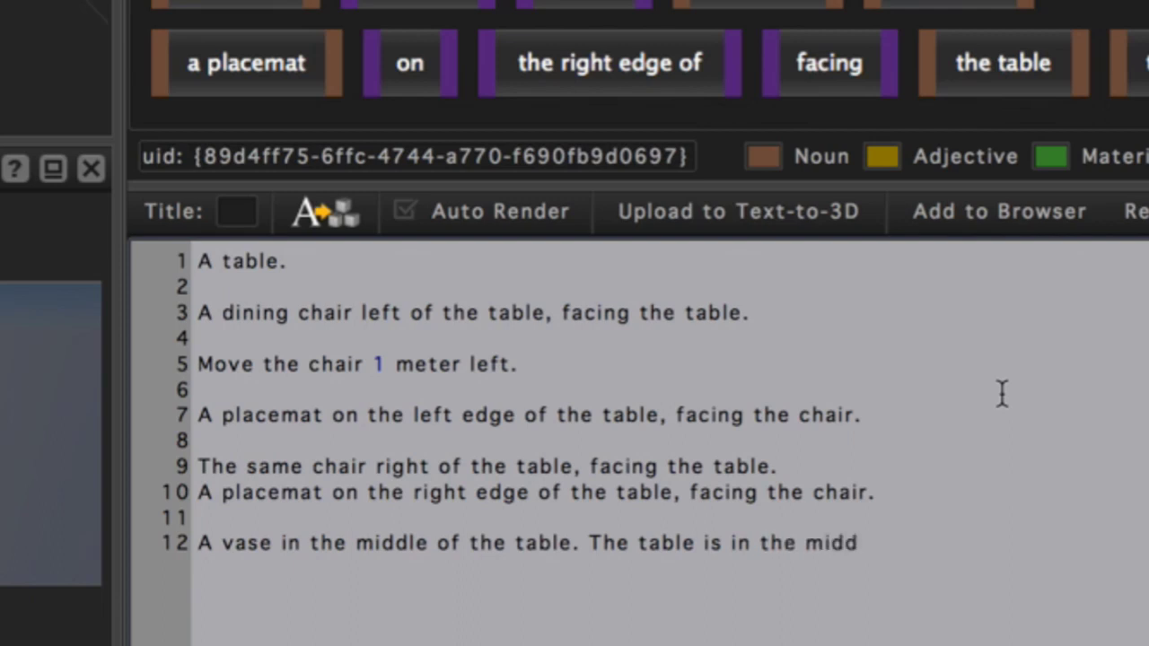
type("le of a parquet floor.")
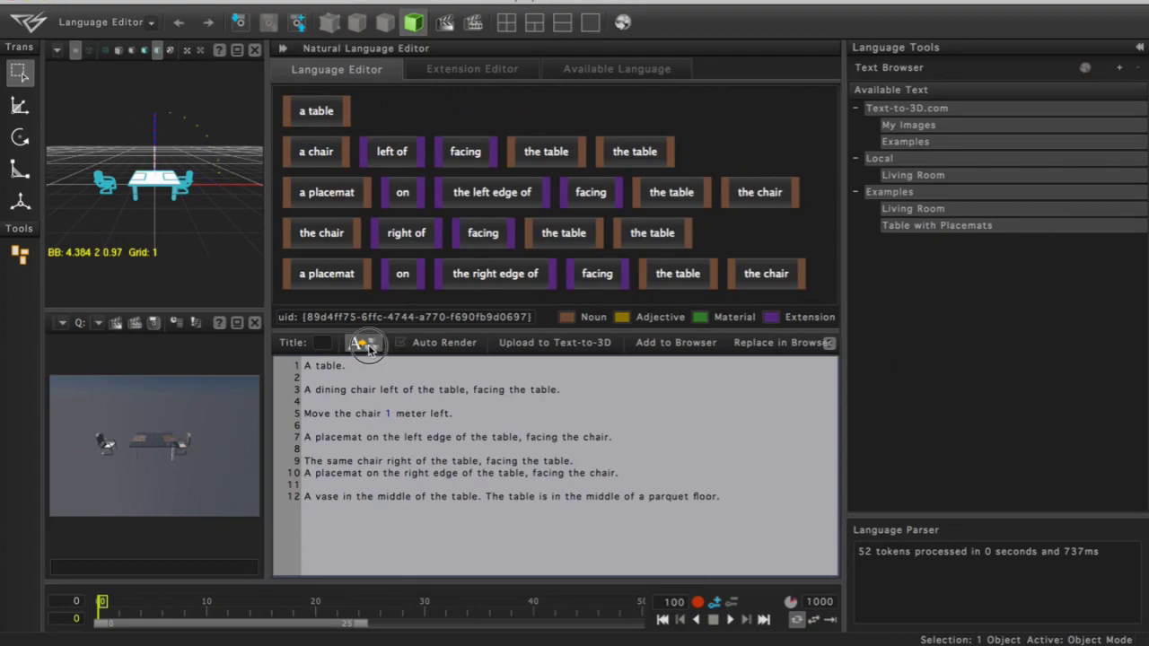
left_click(368, 345)
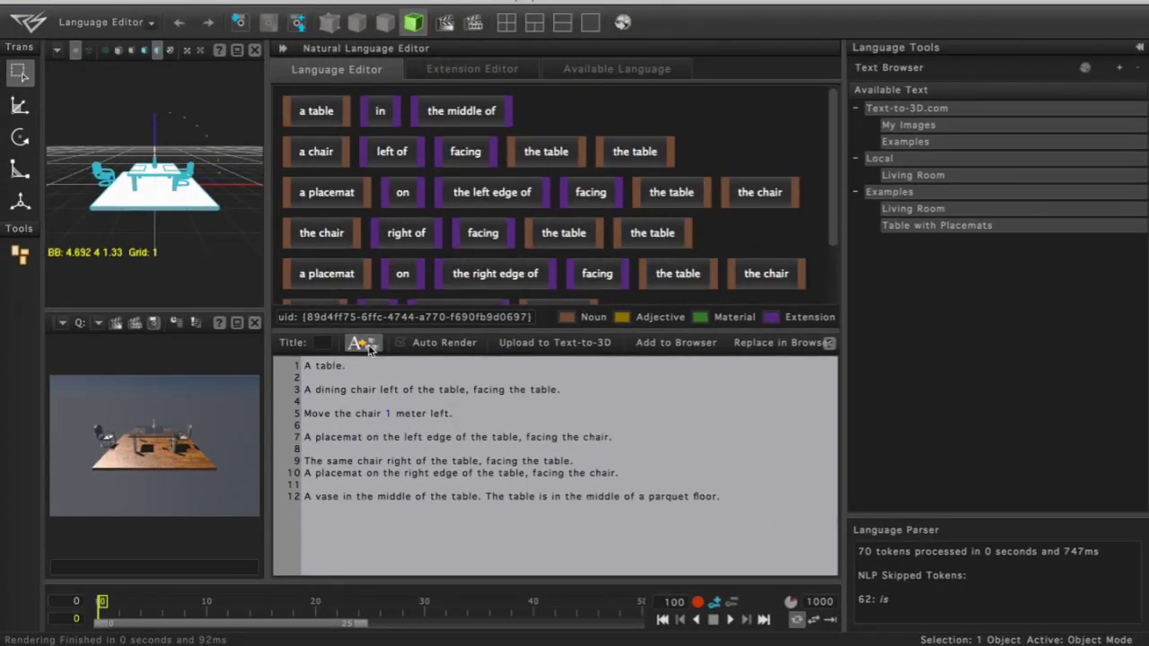
left_click(368, 344)
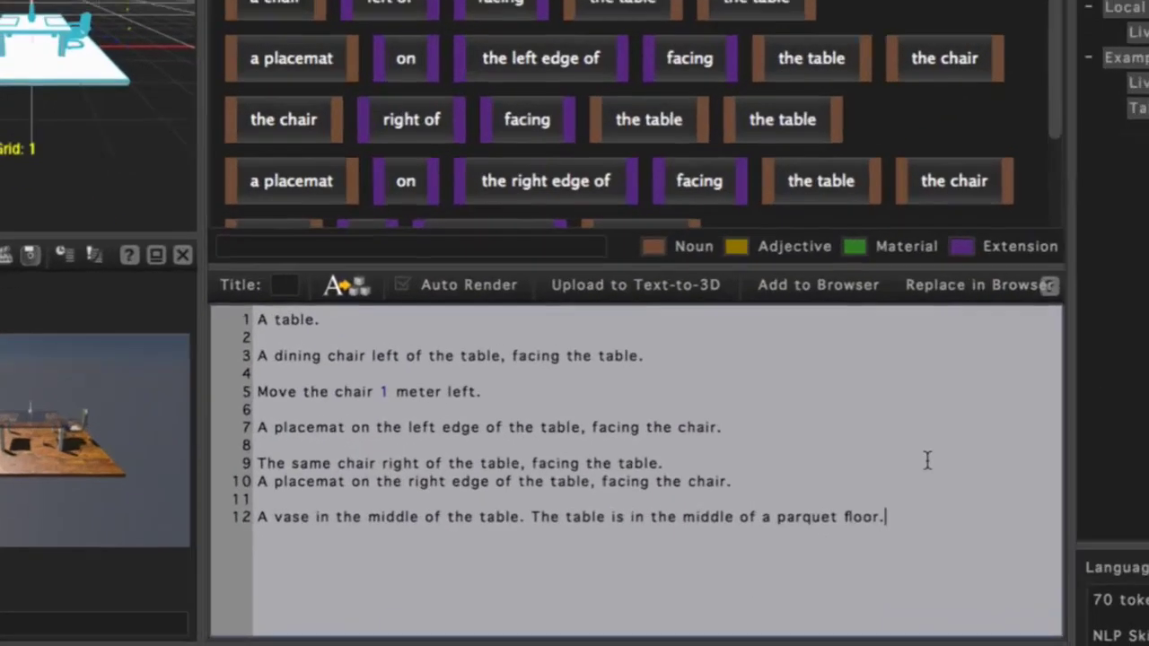
Step: Add 'It is 1928AD.' after a blank line and regenerate the scene
key("Return")
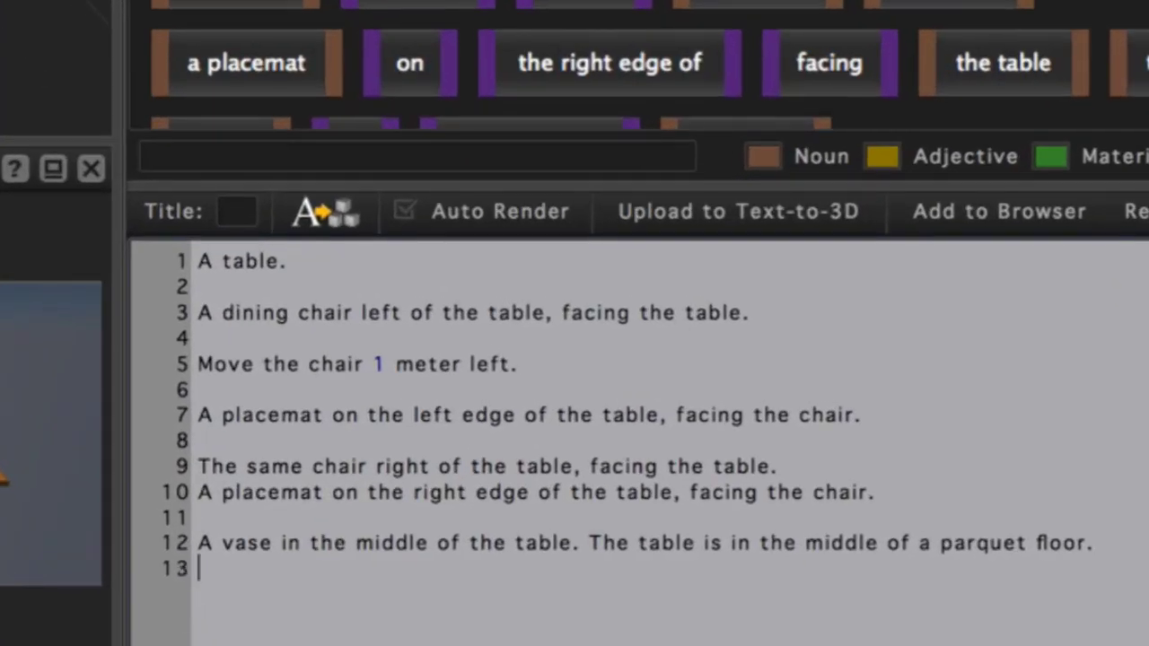
key("Return")
type("It is 1928")
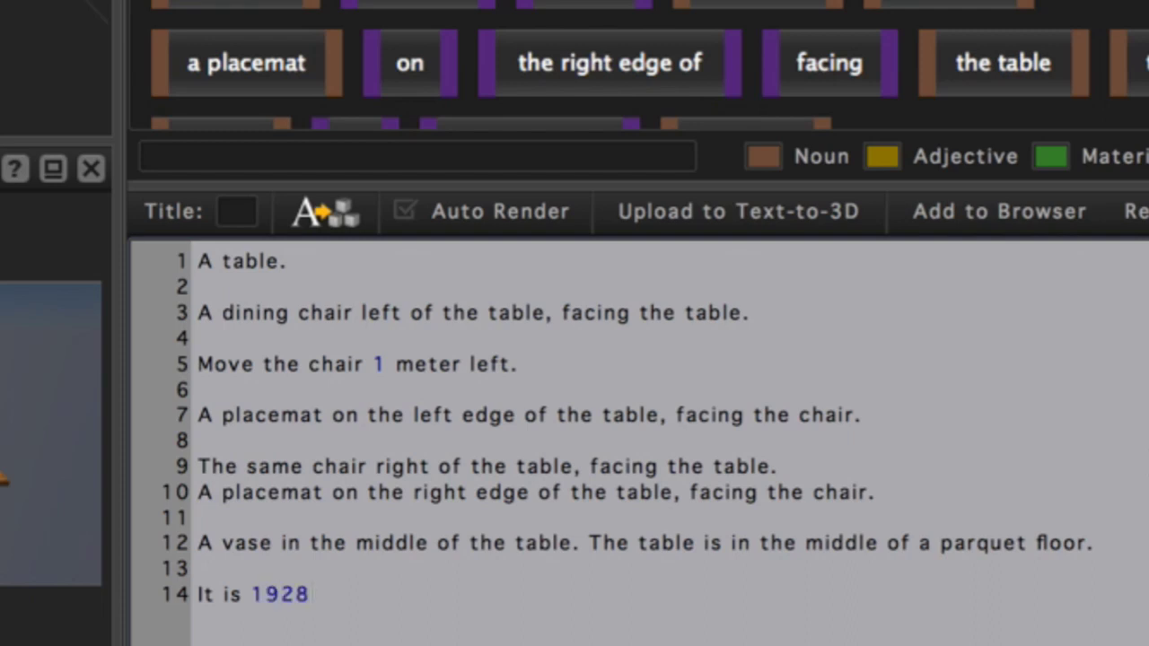
type("AD.")
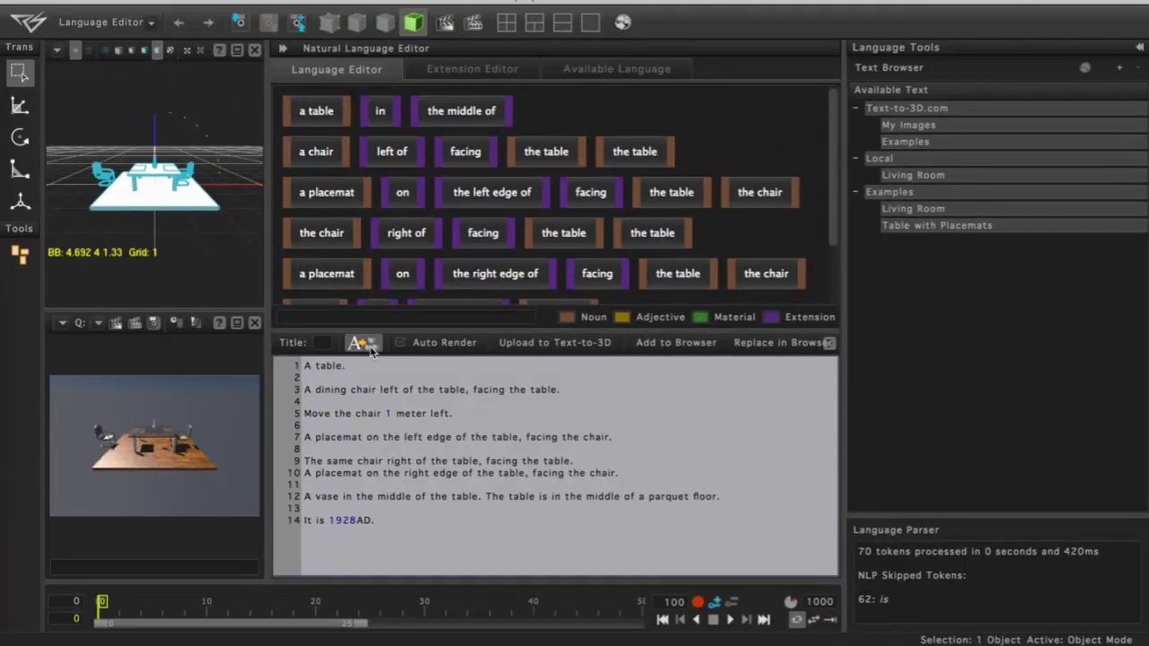
left_click(368, 347)
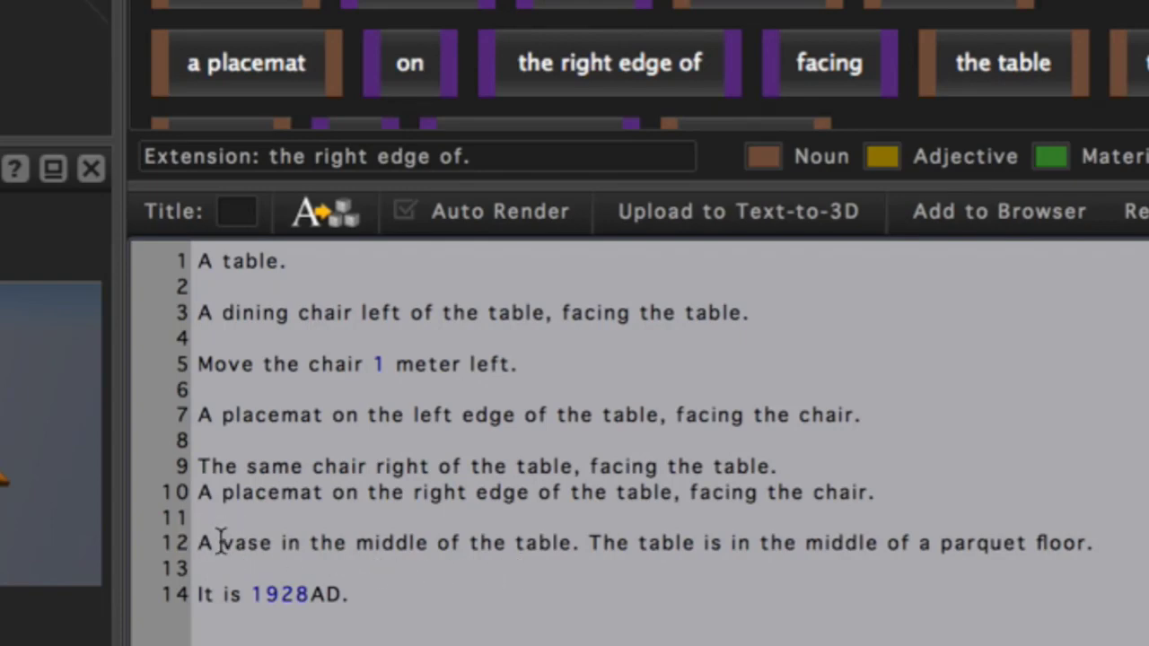
Step: Change line 12 to 'A small vase in the middle of the table' and regenerate the scene
type("small")
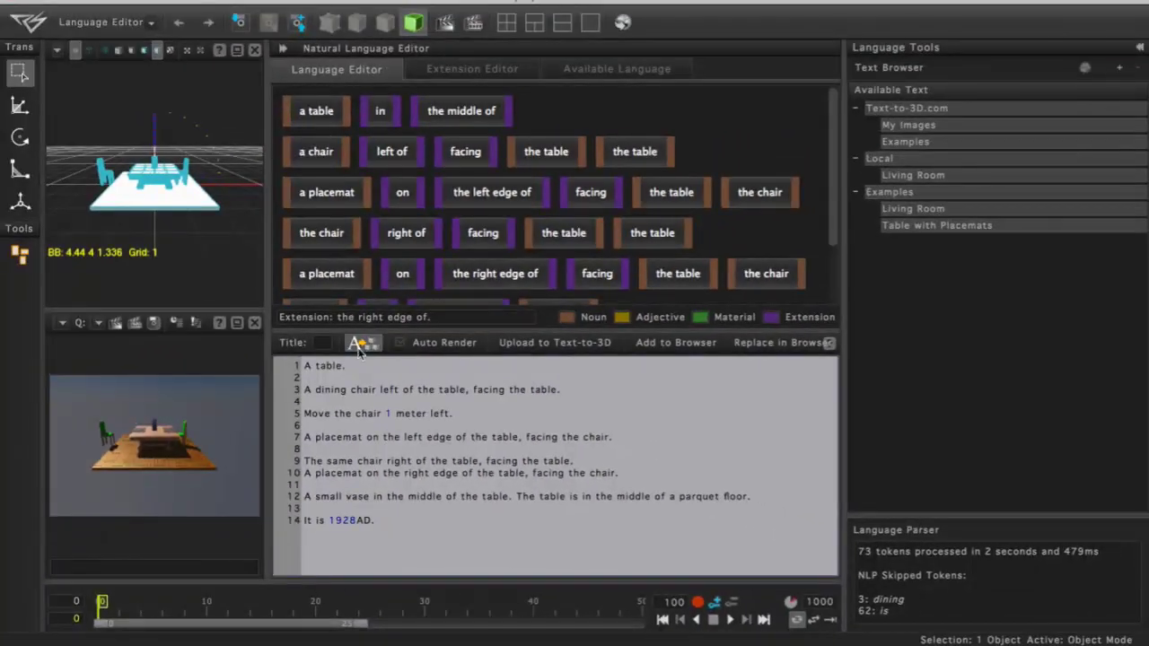
left_click(358, 347)
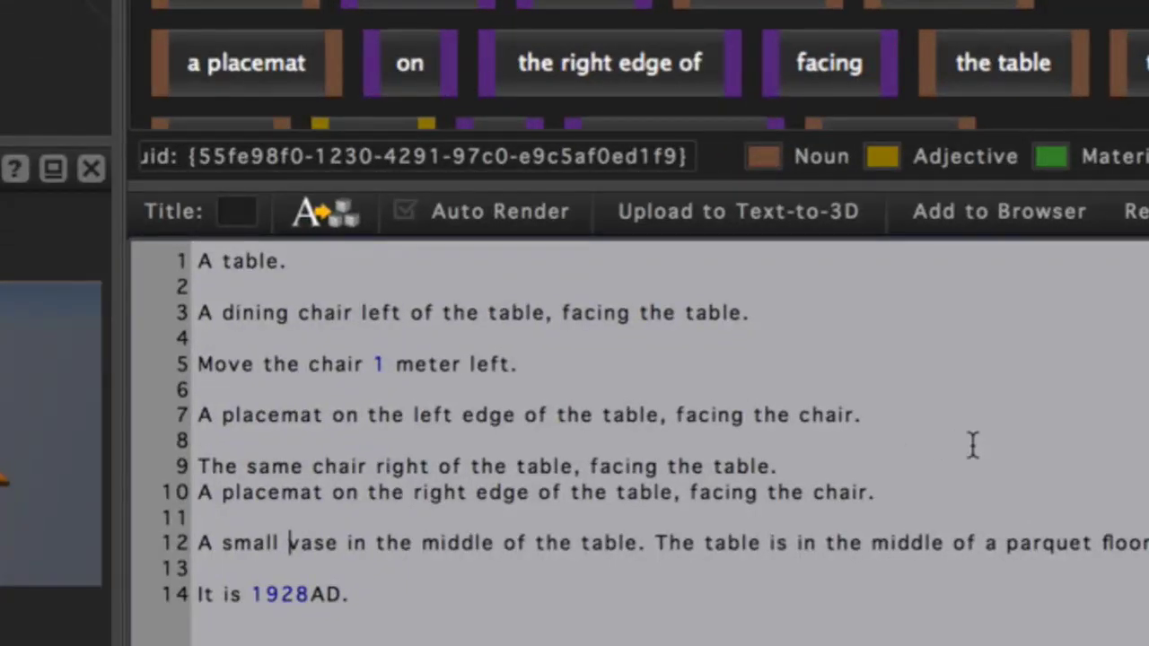
Step: Change line 12 to 'A small gold vase in the middle of the table' and reprocess
type("gold")
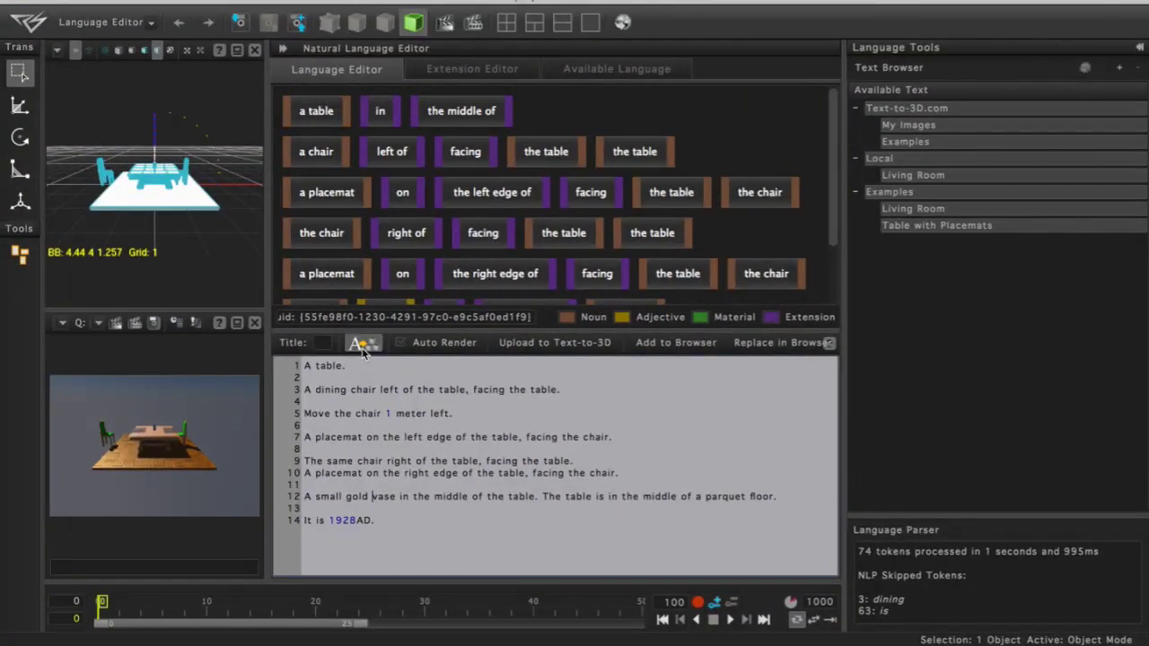
left_click(362, 349)
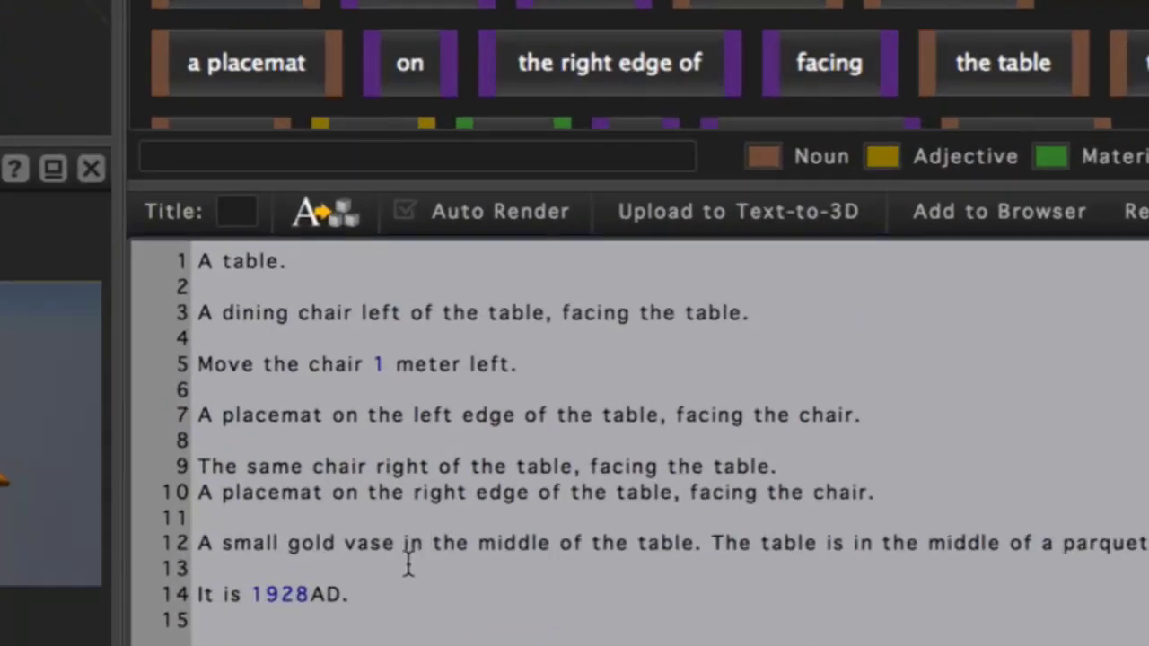
Step: Replace all of the description text with 'a living room' and process it
left_click_drag(392, 595, 198, 236)
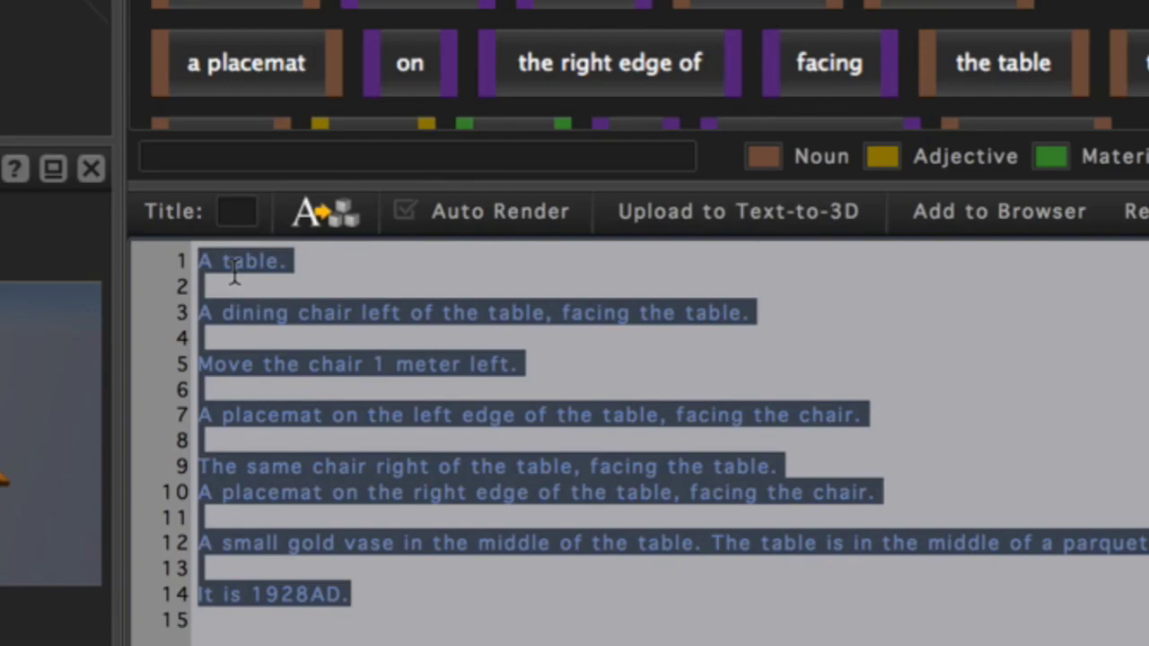
type("a living ")
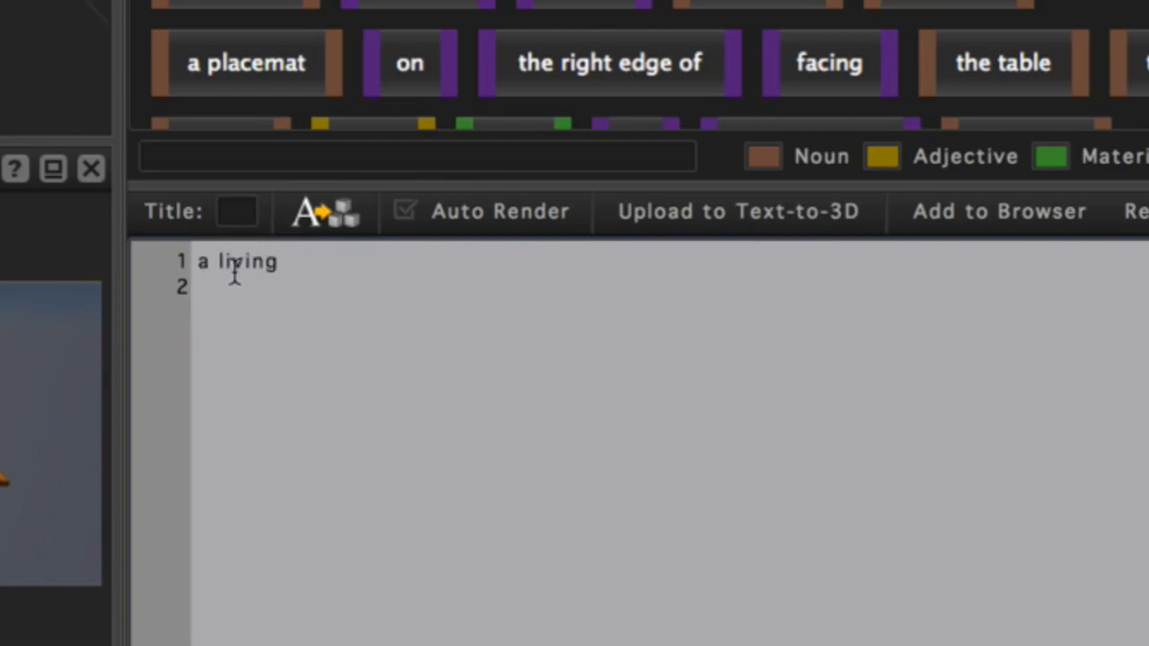
type("room")
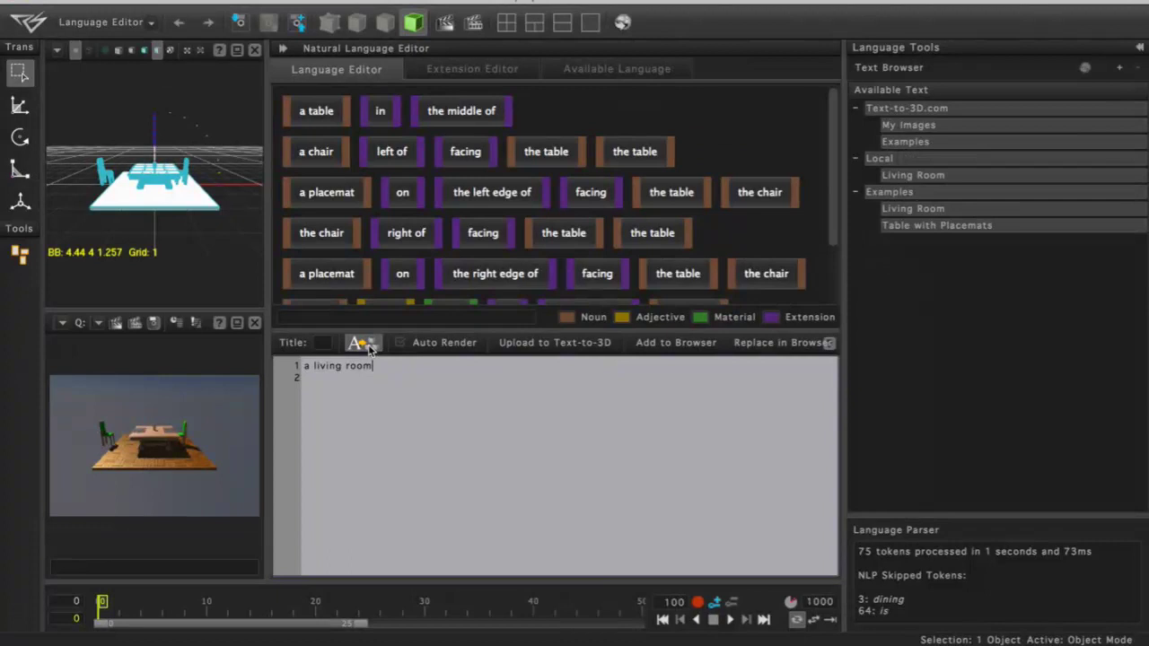
left_click(367, 346)
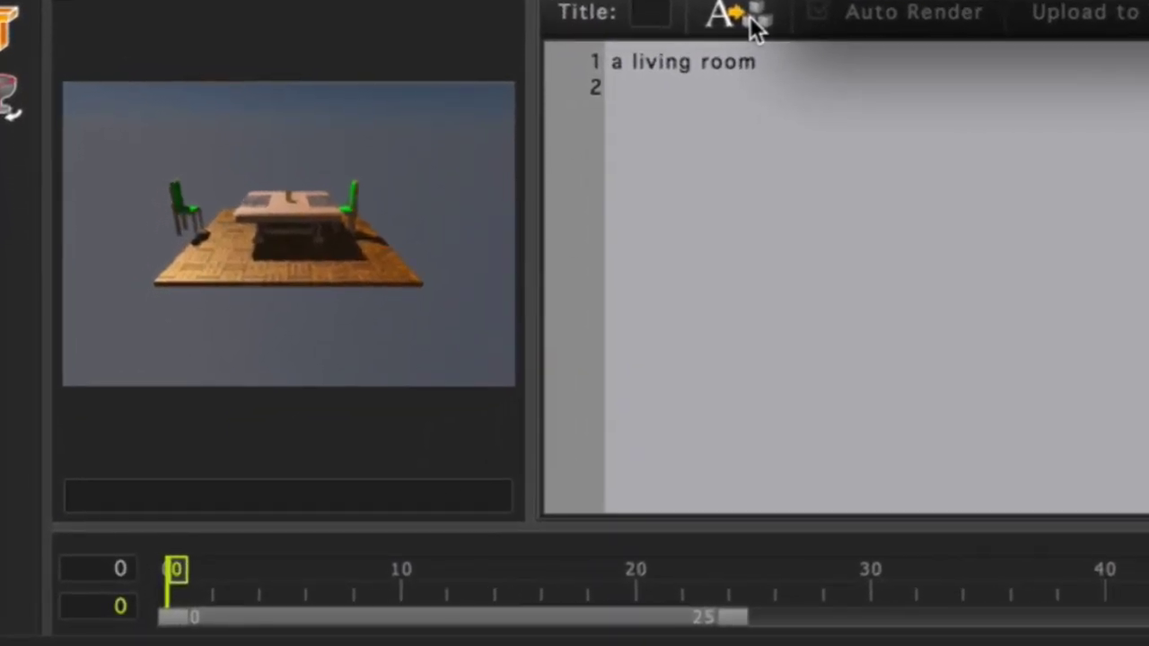
Step: Run the preview quick render of the living room scene until it reaches 100%
left_click(752, 20)
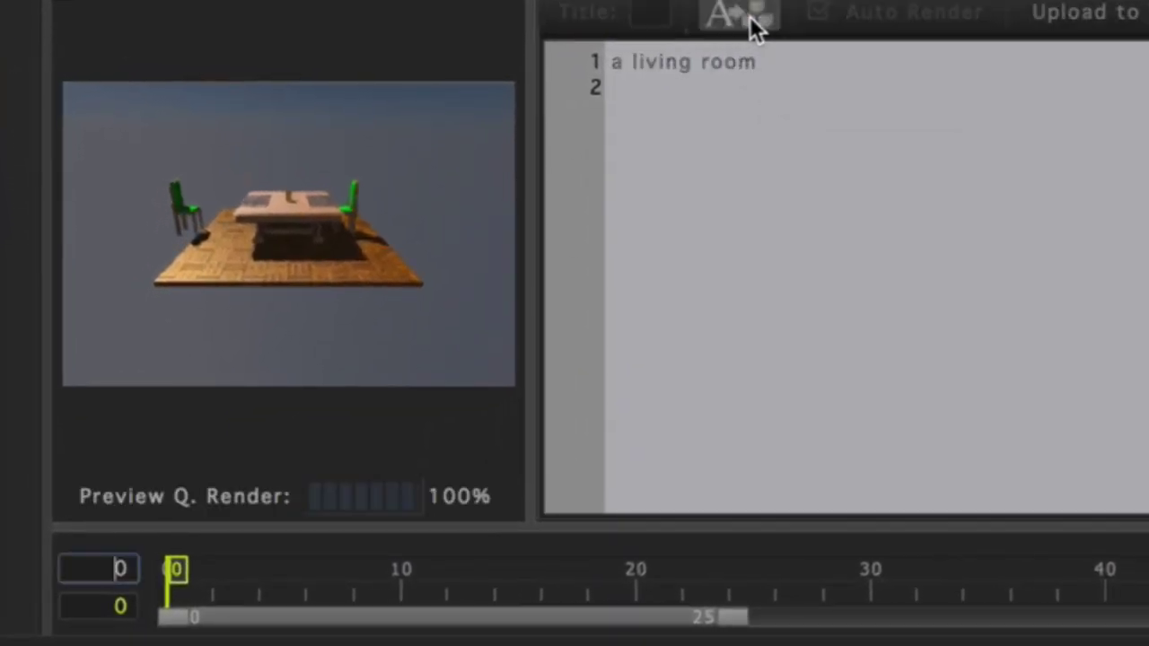